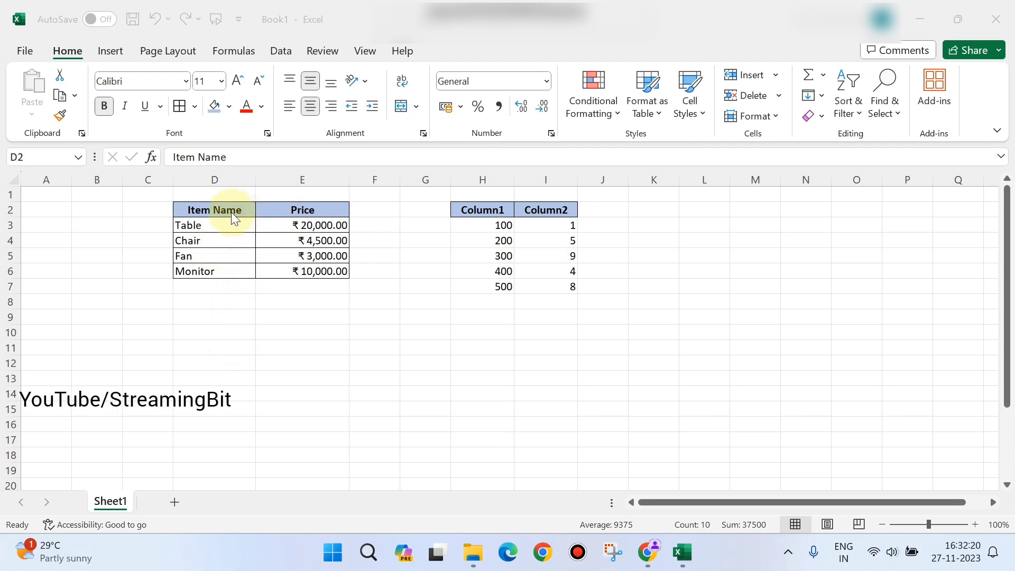
Copy the Item Name and Price table in D2:E6 and paste it in full starting at cell D9.
{"action": "key", "text": "ctrl+a"}
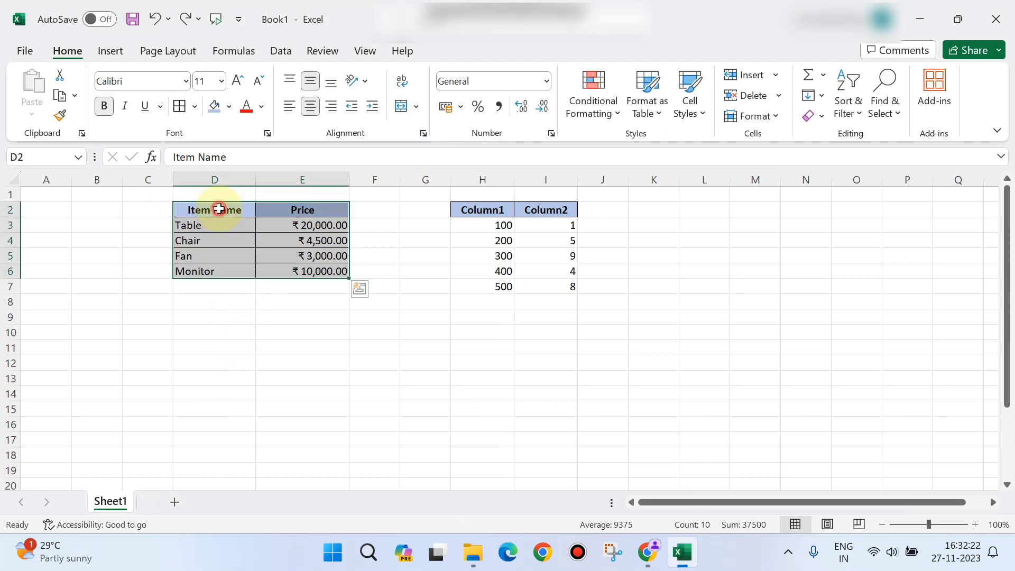
{"action": "left_click_drag", "start_coordinate": [225, 212], "coordinate": [299, 275]}
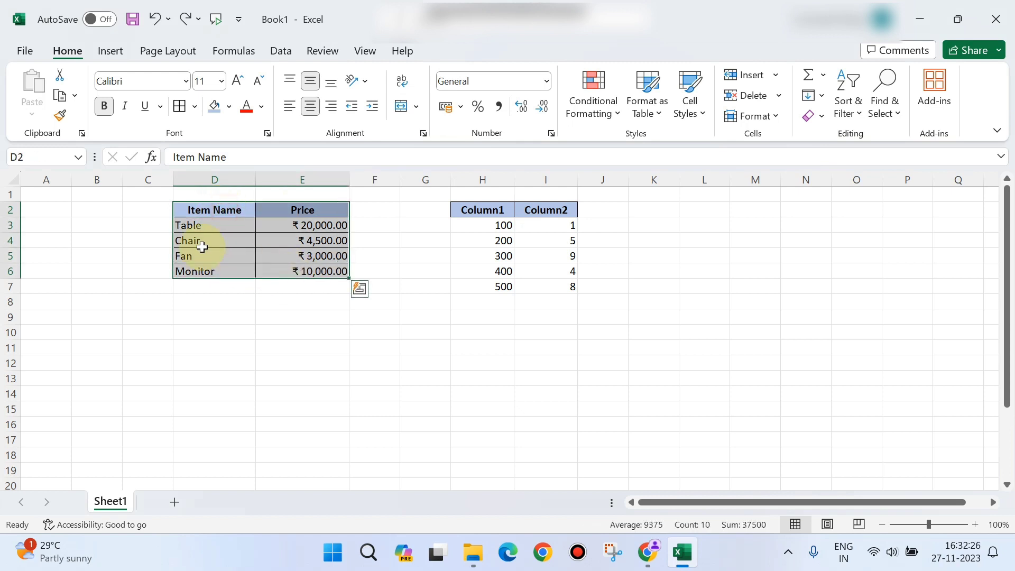
{"action": "left_click", "coordinate": [62, 96]}
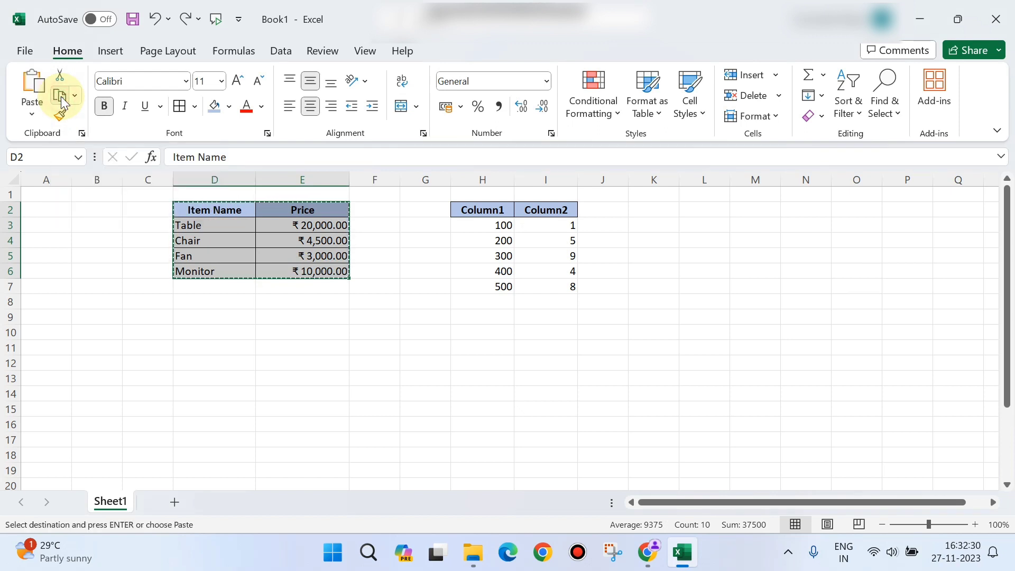
{"action": "left_click", "coordinate": [213, 314]}
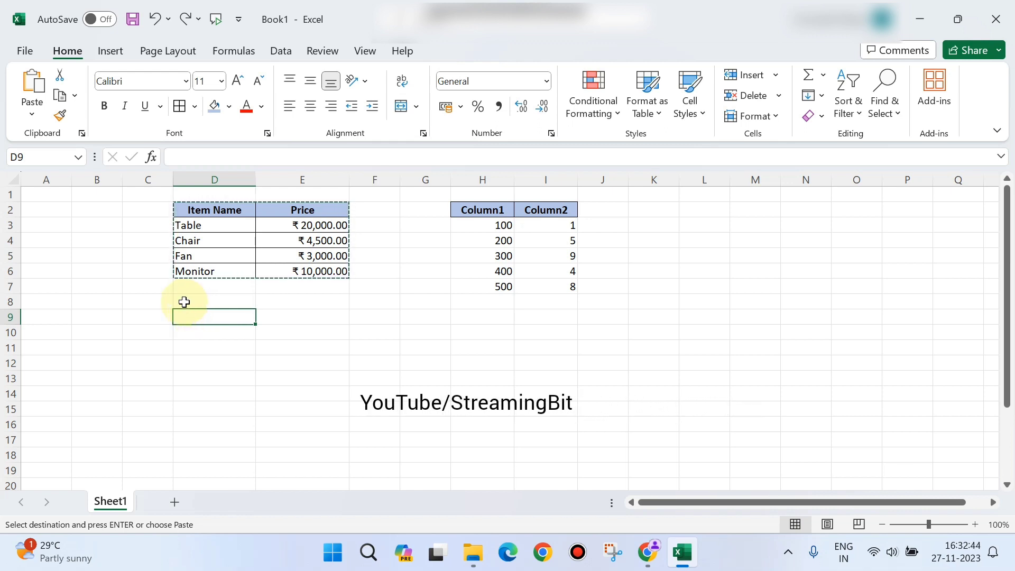
{"action": "left_click", "coordinate": [33, 80]}
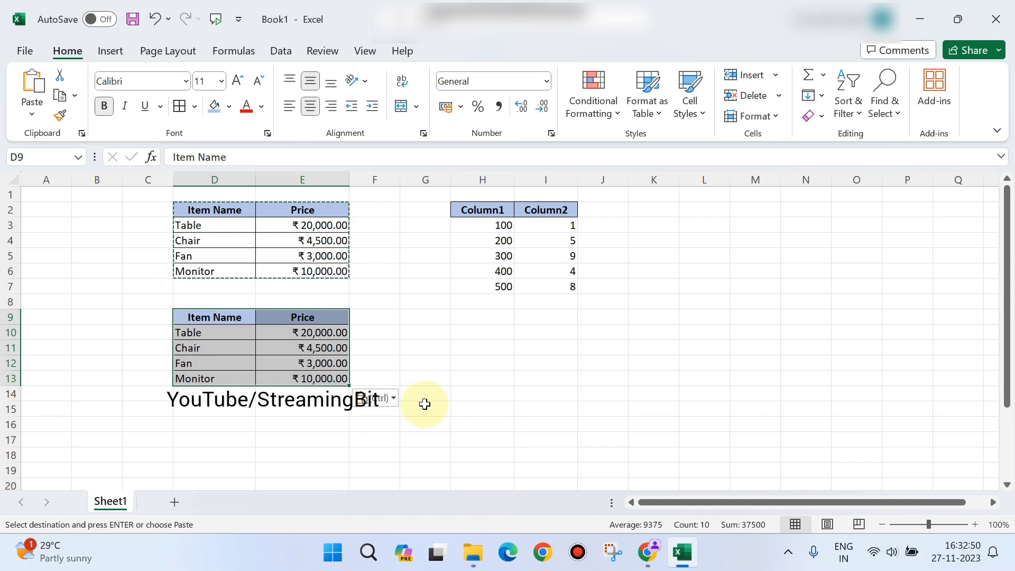
{"action": "left_click", "coordinate": [321, 416]}
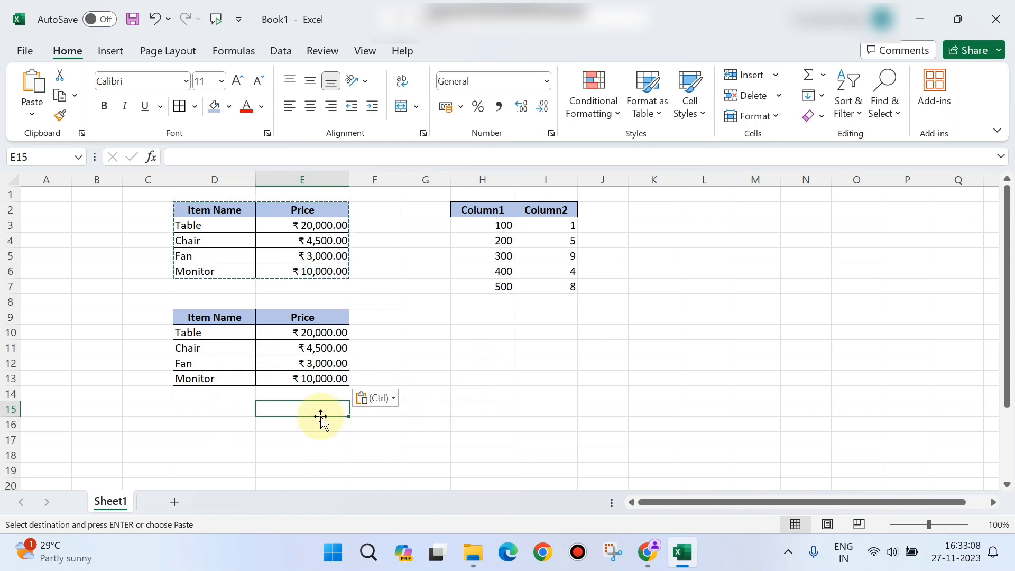
Copy the table in D2:E6 and paste only its formats at cell H10 using Paste Special.
{"action": "left_click", "coordinate": [491, 350]}
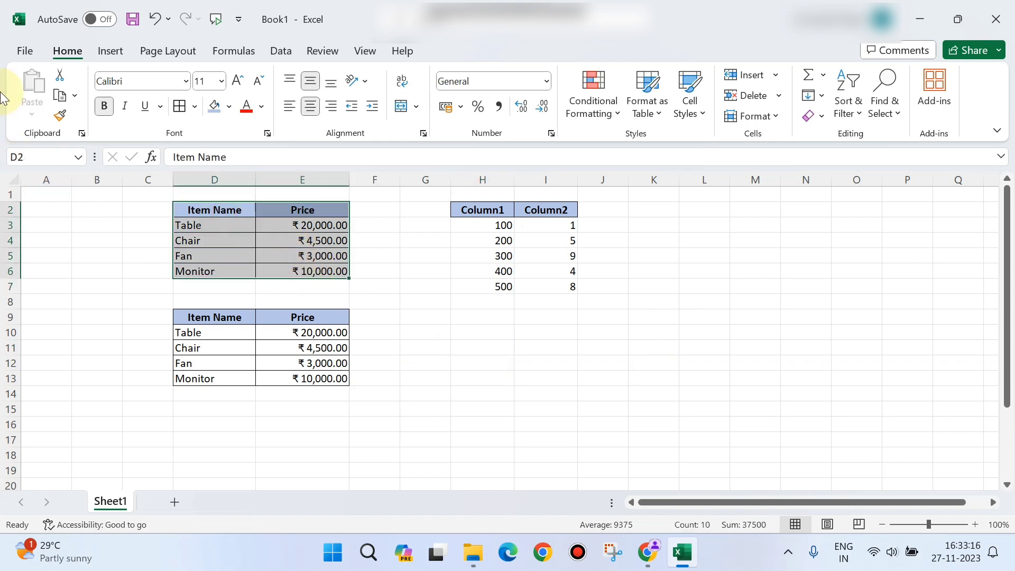
{"action": "left_click", "coordinate": [60, 96]}
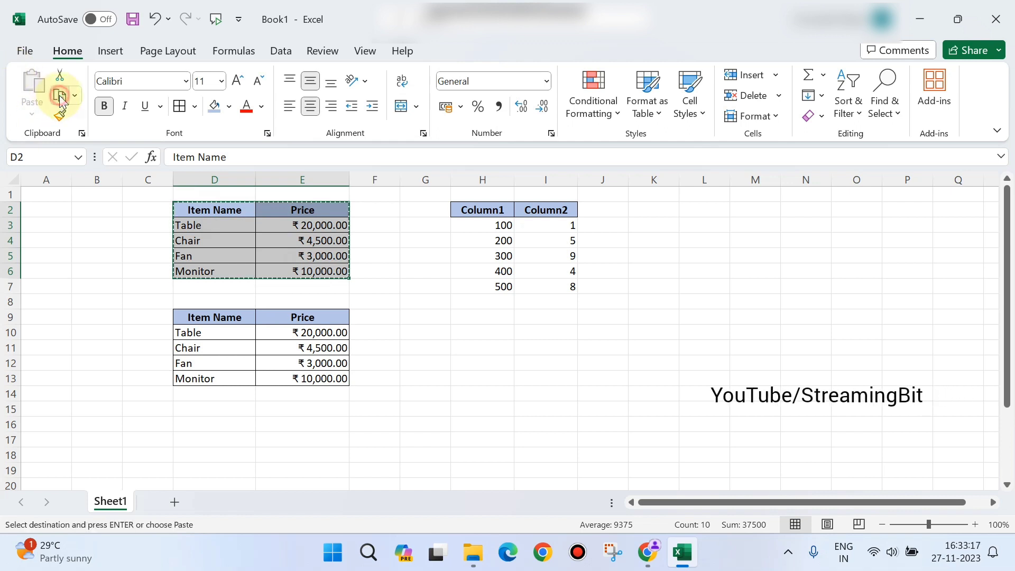
{"action": "left_click", "coordinate": [483, 332]}
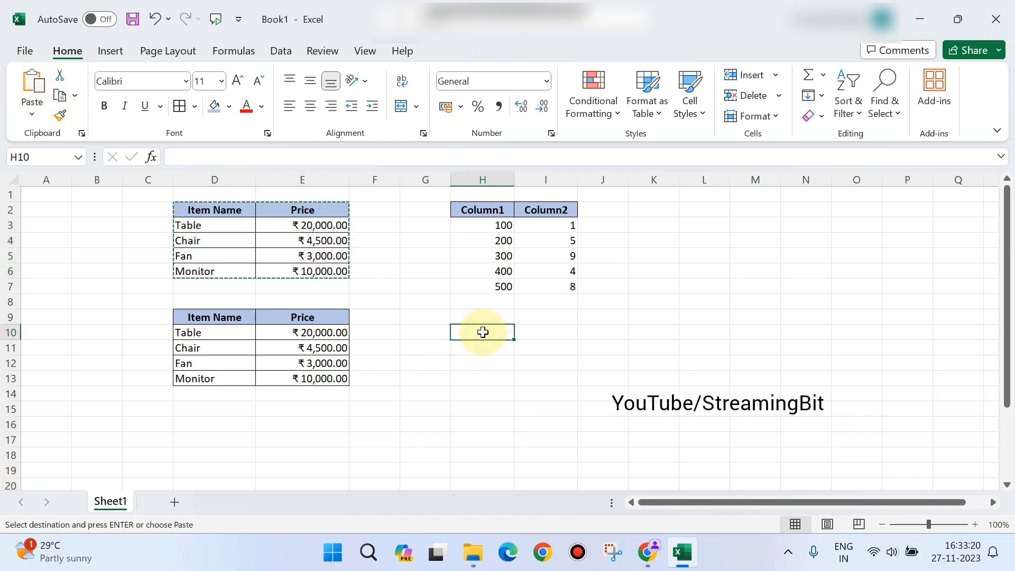
{"action": "left_click", "coordinate": [30, 113]}
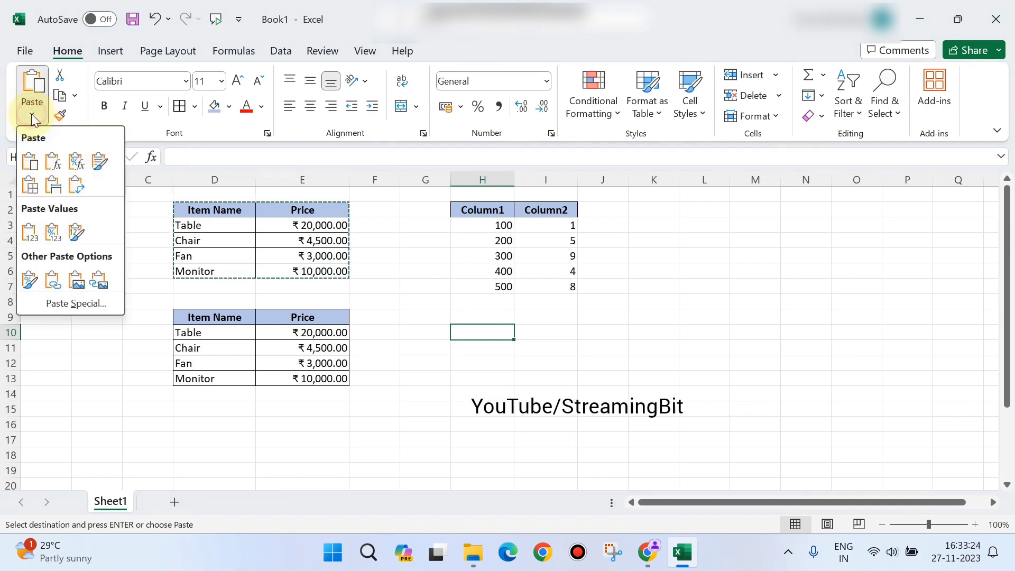
{"action": "left_click", "coordinate": [65, 304]}
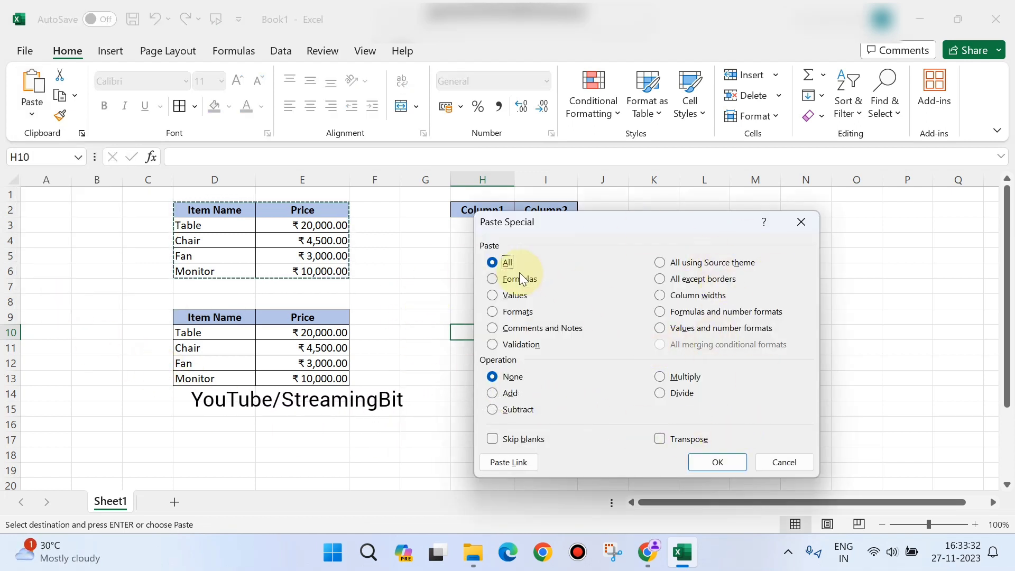
{"action": "left_click", "coordinate": [512, 311]}
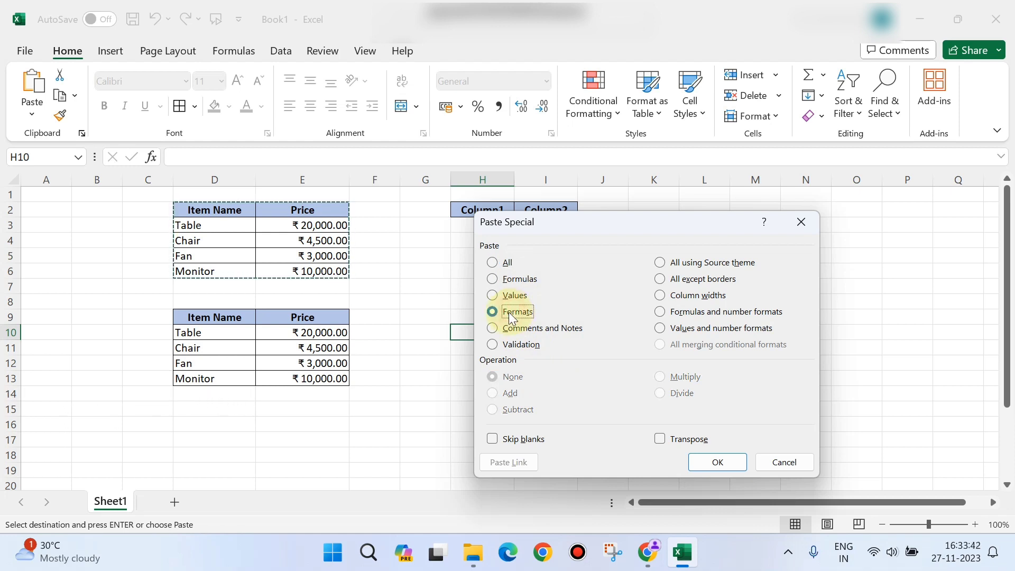
{"action": "left_click", "coordinate": [704, 467]}
{"action": "left_click", "coordinate": [503, 435]}
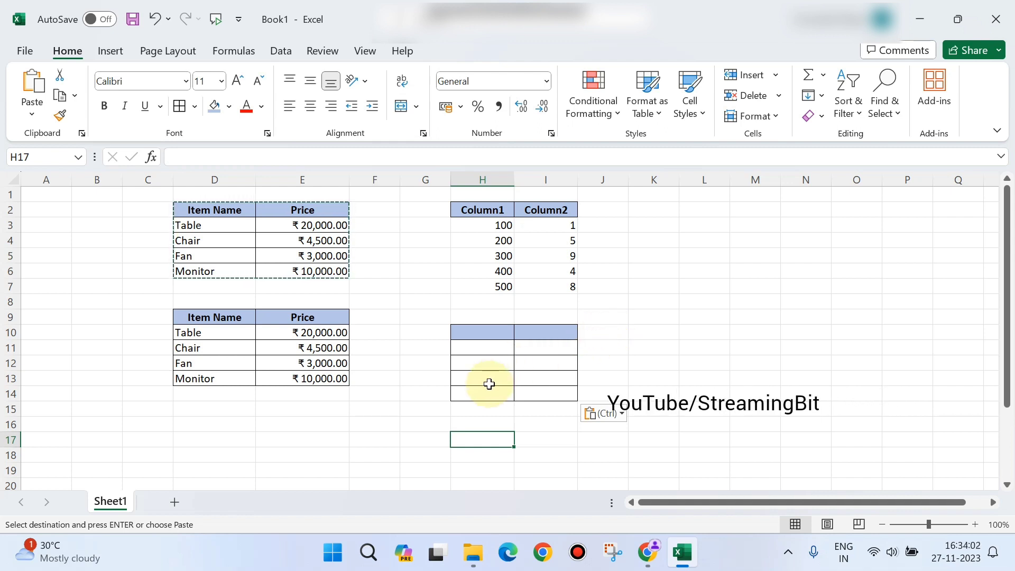
{"action": "scroll", "coordinate": [490, 385], "scroll_direction": "down", "scroll_amount": 1}
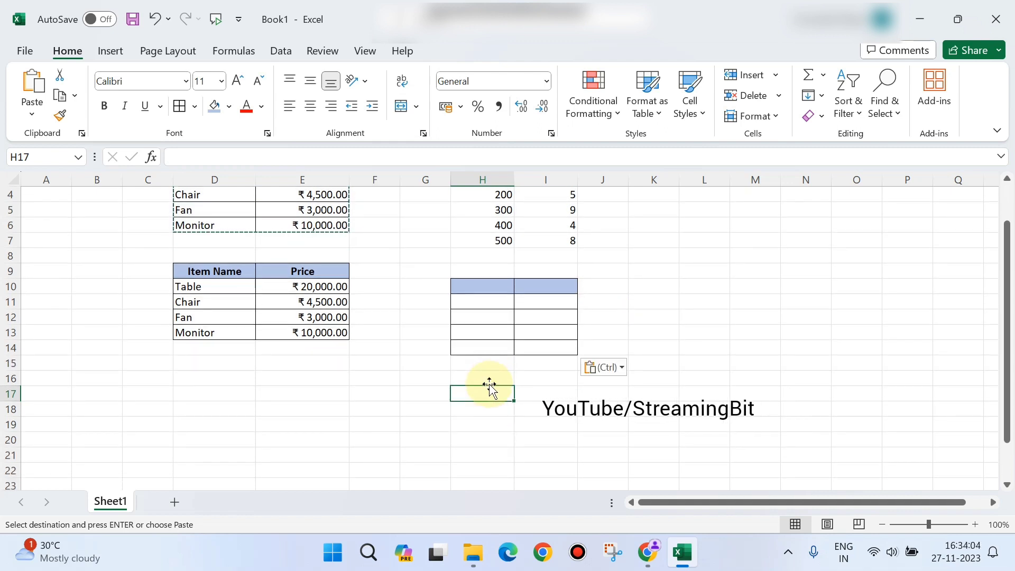
{"action": "key", "text": "Escape"}
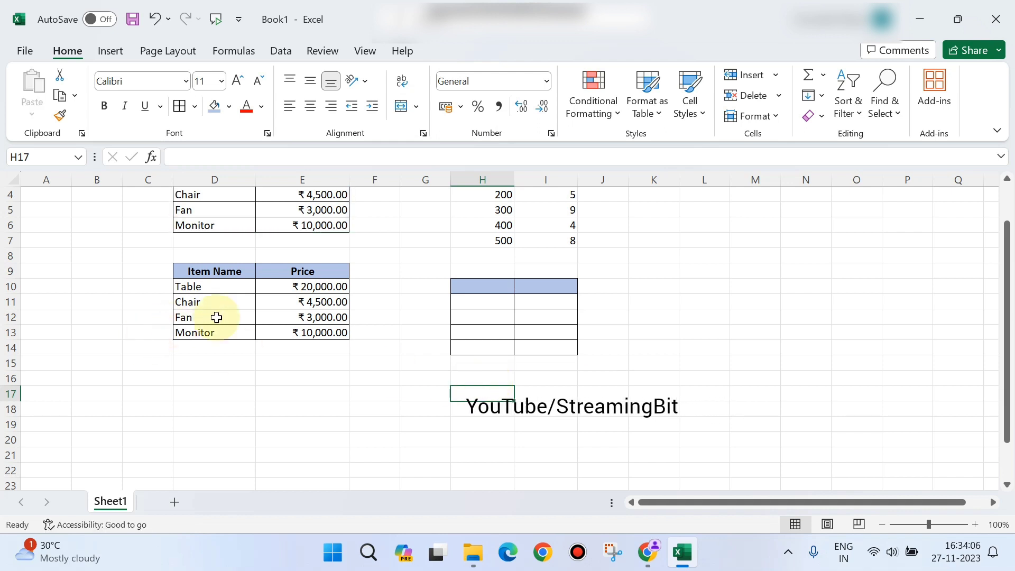
Copy the table in D9:E13 and paste only its values at cell D16 using Paste Special.
{"action": "scroll", "coordinate": [230, 351], "scroll_direction": "up", "scroll_amount": 1}
{"action": "scroll", "coordinate": [229, 351], "scroll_direction": "up", "scroll_amount": 1}
{"action": "left_click_drag", "start_coordinate": [220, 317], "coordinate": [319, 384]}
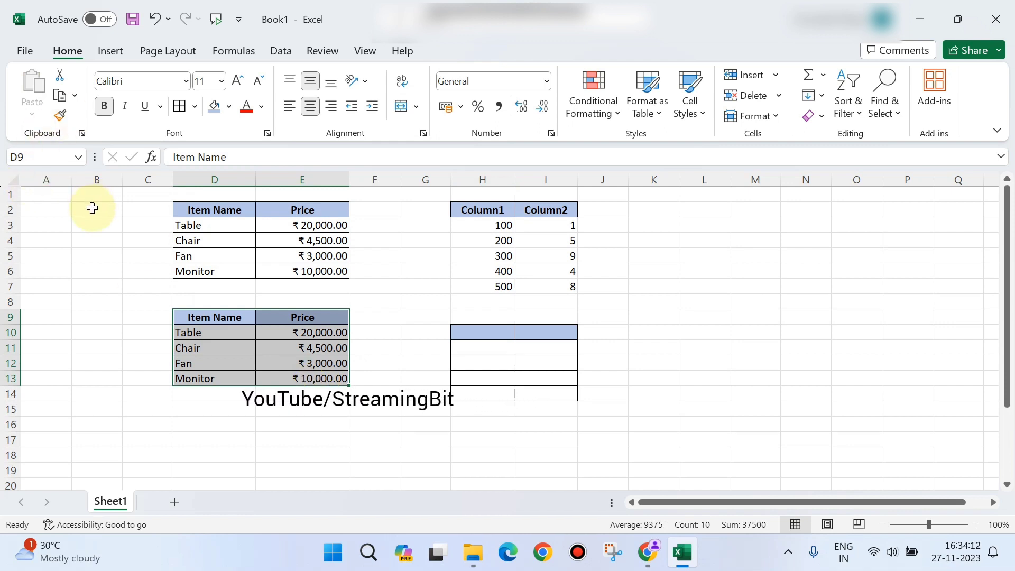
{"action": "key", "text": "ctrl+c"}
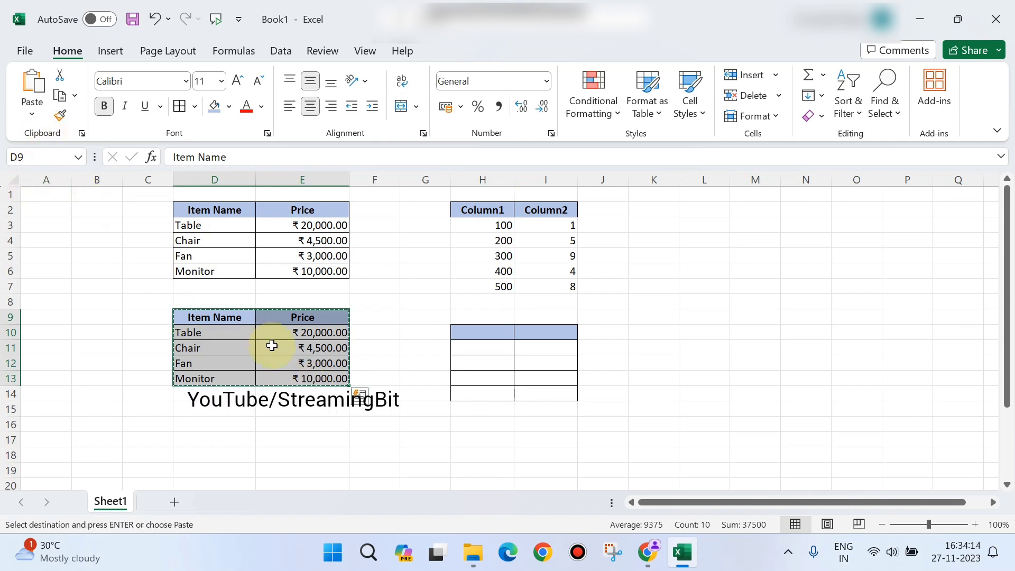
{"action": "left_click", "coordinate": [227, 430]}
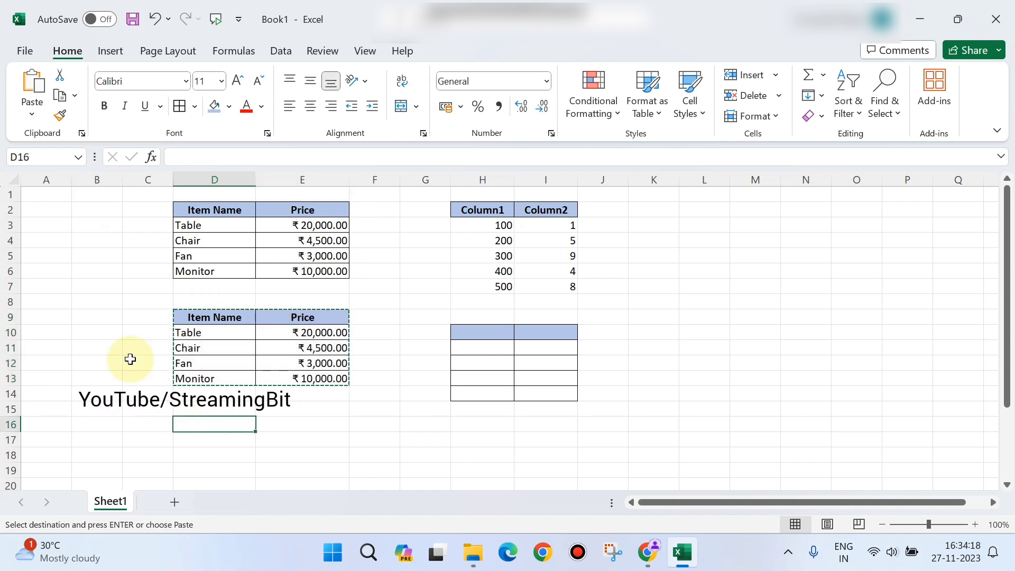
{"action": "left_click", "coordinate": [34, 110]}
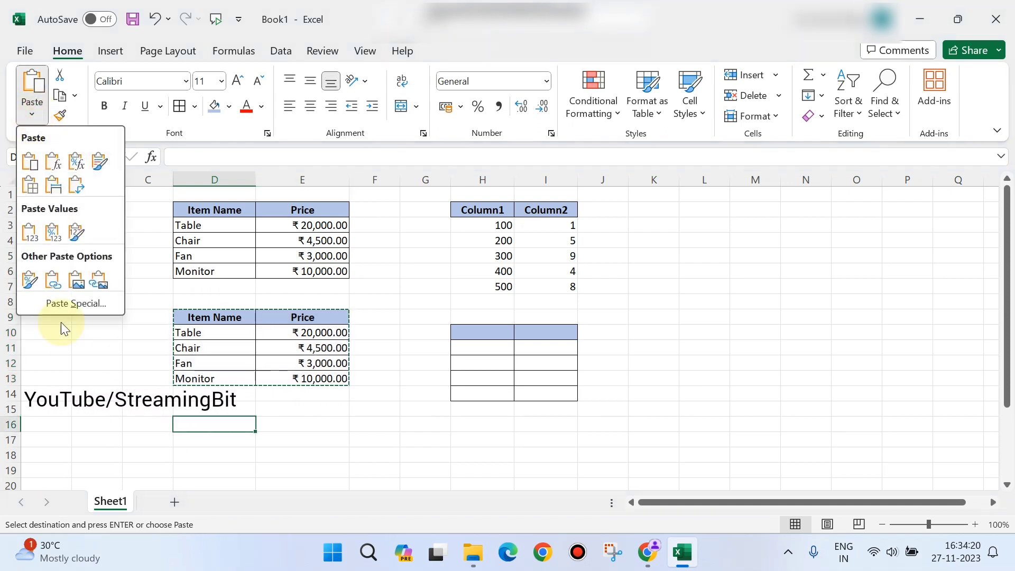
{"action": "left_click", "coordinate": [74, 305]}
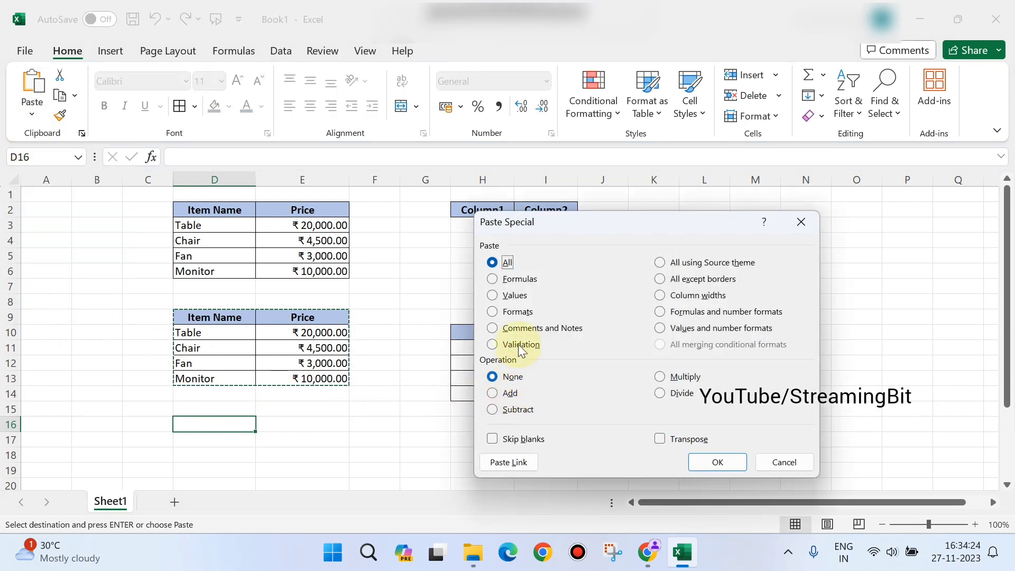
{"action": "left_click", "coordinate": [506, 297]}
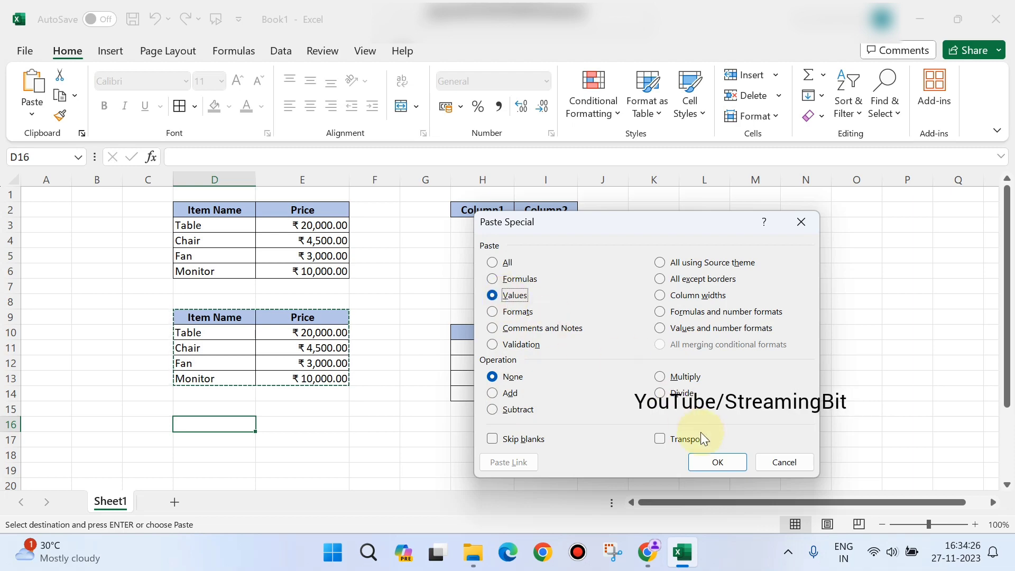
{"action": "left_click", "coordinate": [718, 462]}
{"action": "scroll", "coordinate": [403, 434], "scroll_direction": "down", "scroll_amount": 2}
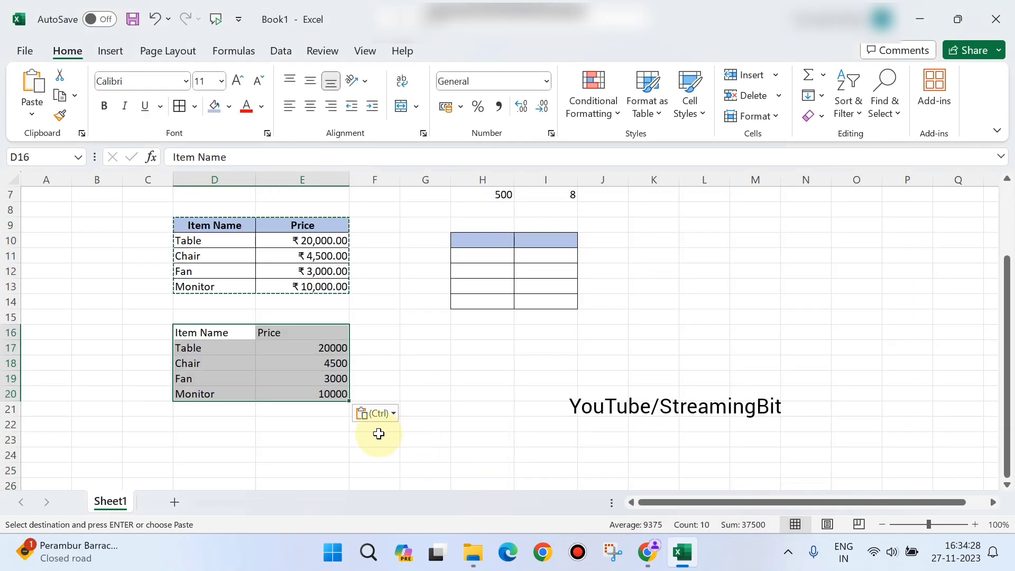
{"action": "left_click", "coordinate": [296, 441]}
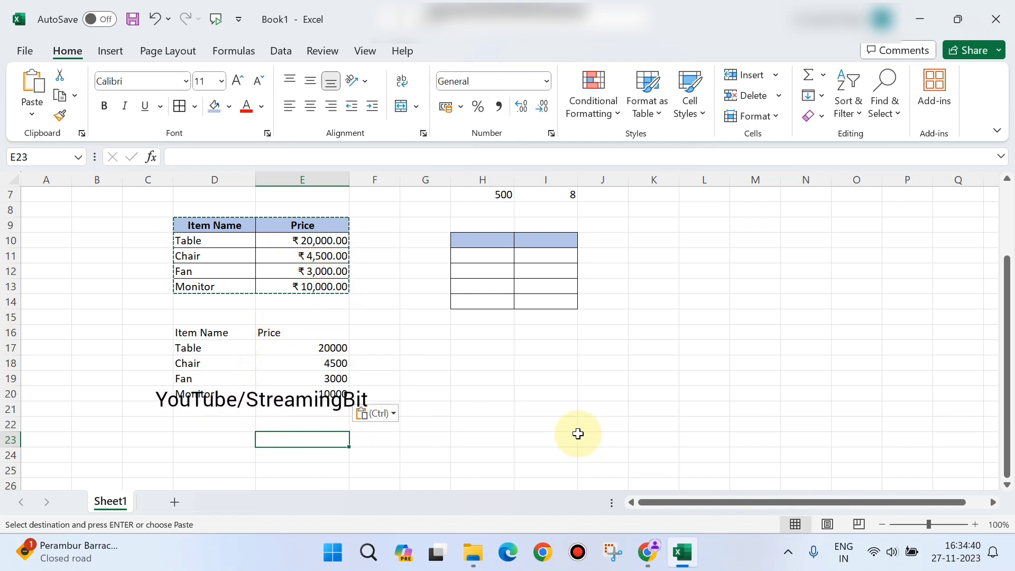
Copy the Column1 numbers in H3:H7 and add them onto the Column2 numbers from I3 with the Paste Special Add operation.
{"action": "scroll", "coordinate": [578, 434], "scroll_direction": "up", "scroll_amount": 2}
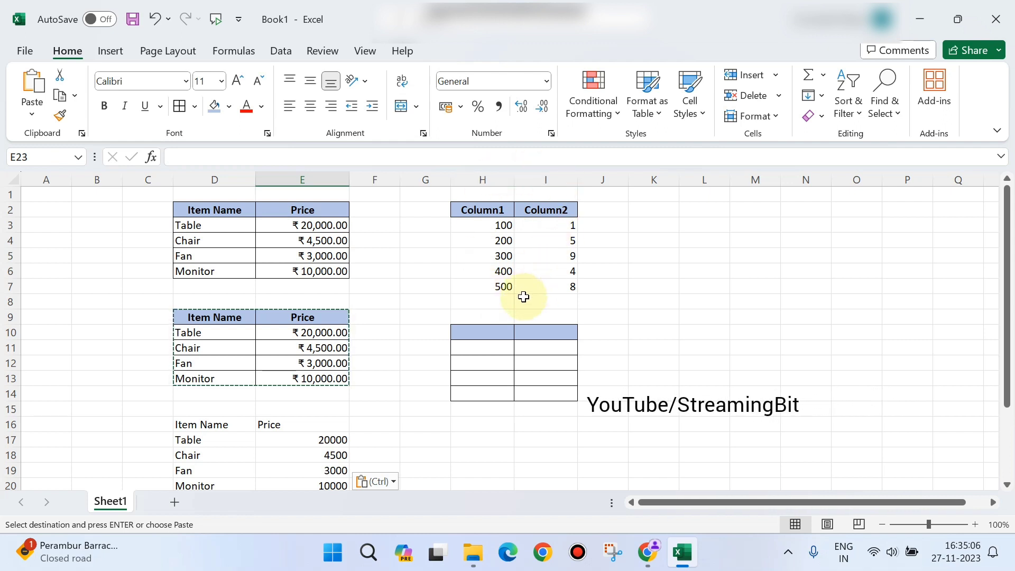
{"action": "left_click", "coordinate": [501, 225]}
{"action": "left_click_drag", "start_coordinate": [501, 225], "coordinate": [509, 290]}
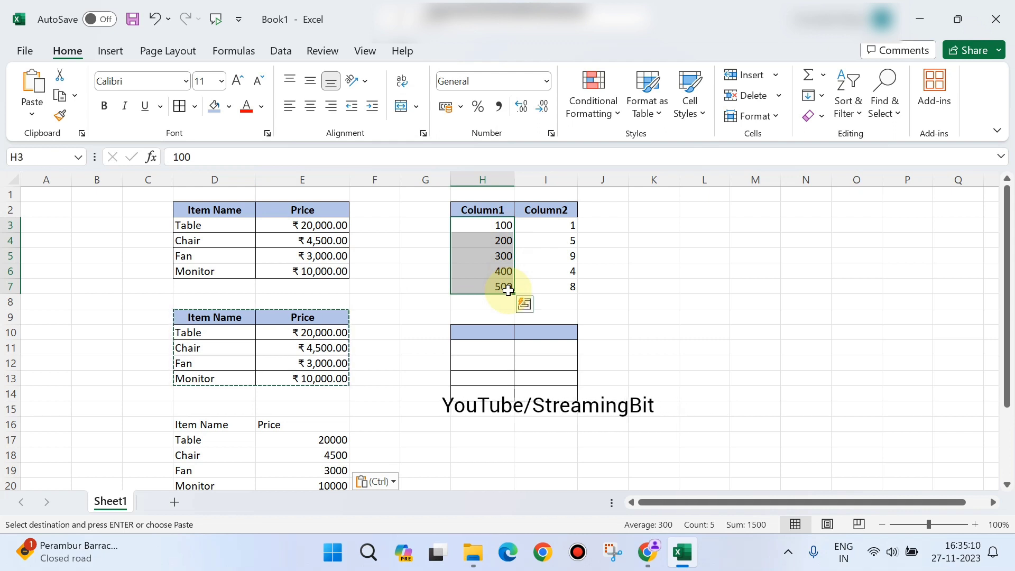
{"action": "key", "text": "ctrl+c"}
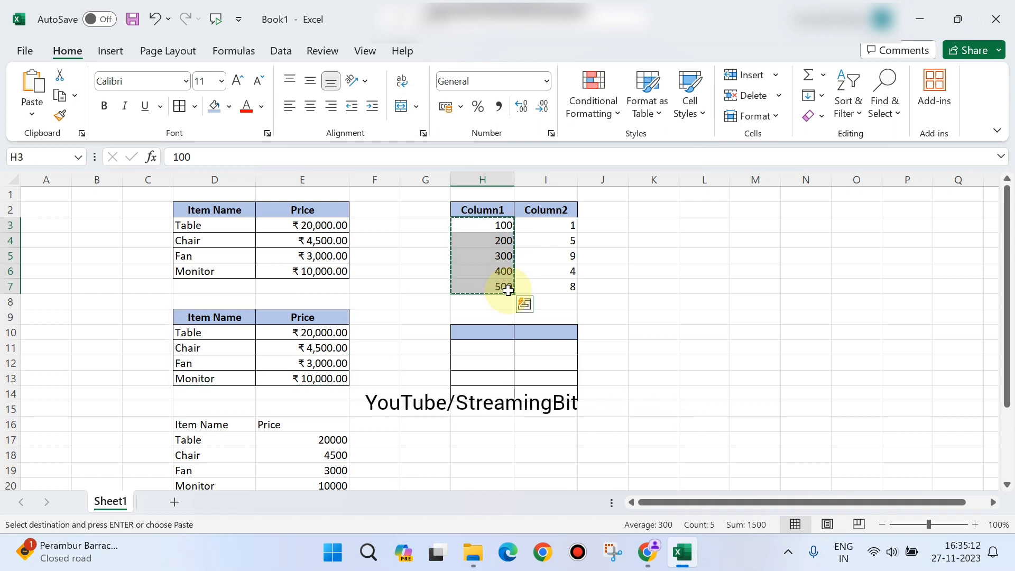
{"action": "left_click", "coordinate": [565, 224]}
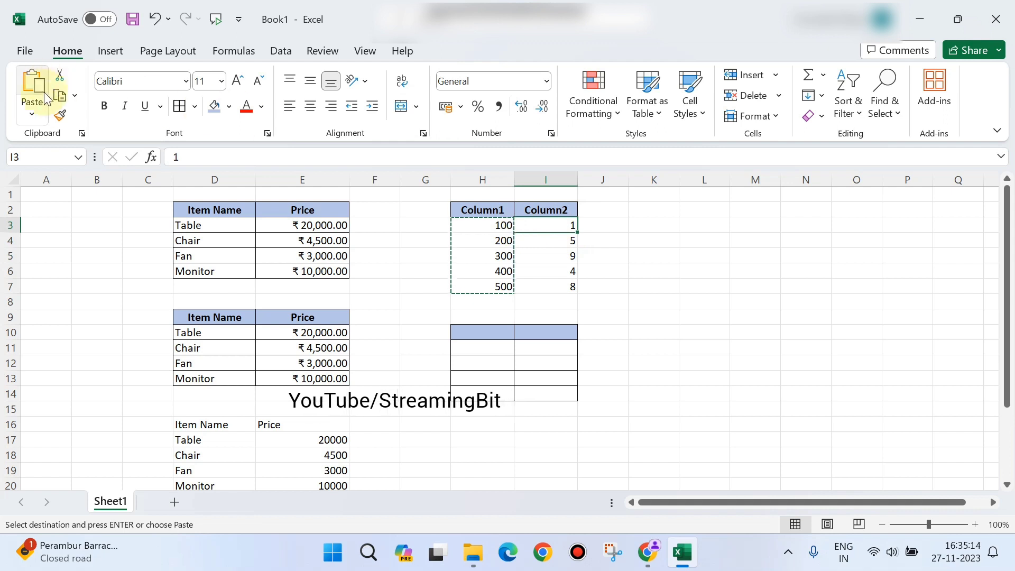
{"action": "left_click", "coordinate": [32, 108]}
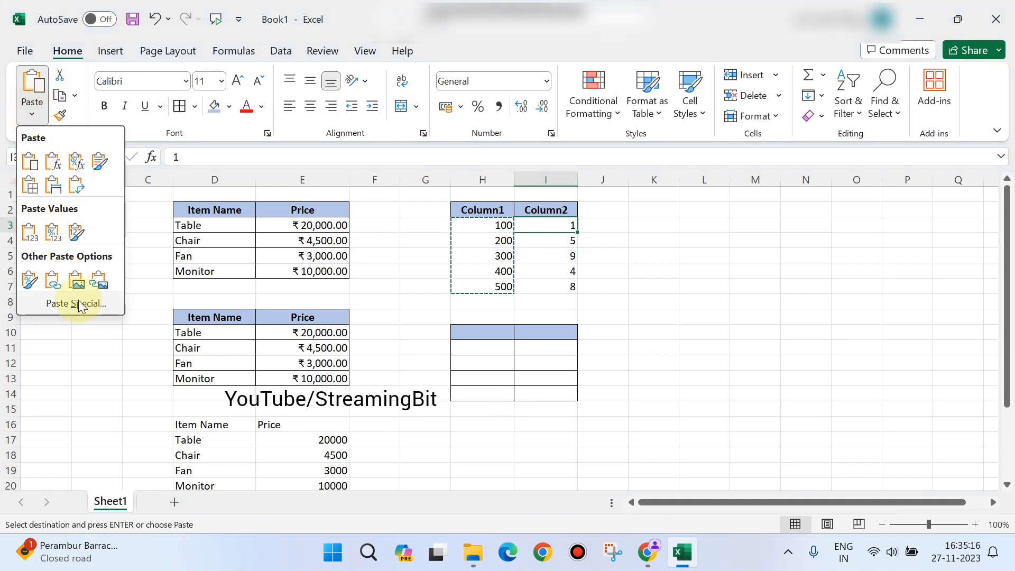
{"action": "left_click", "coordinate": [78, 302]}
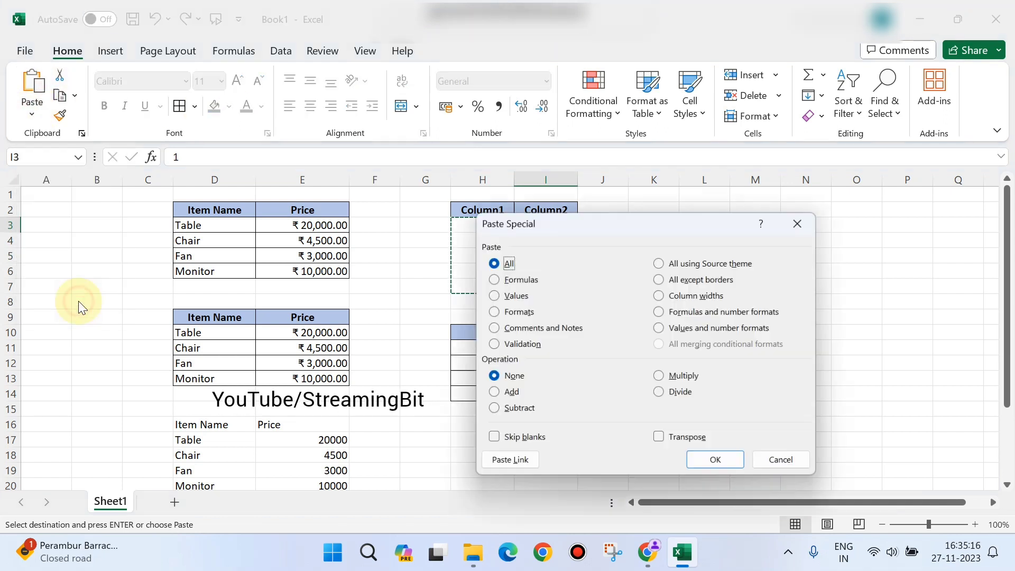
{"action": "left_click", "coordinate": [510, 394]}
{"action": "left_click_drag", "start_coordinate": [649, 227], "coordinate": [803, 197]}
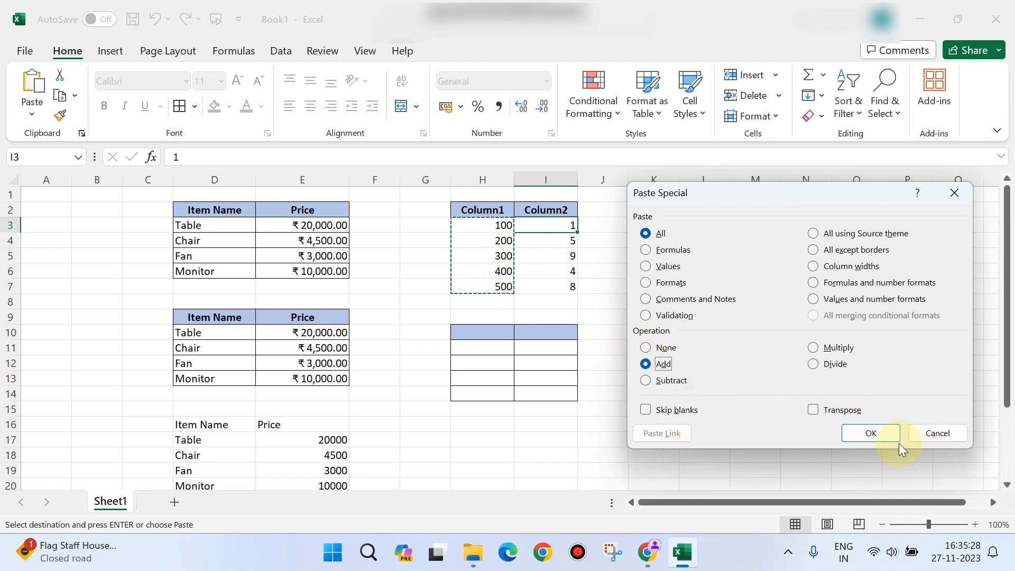
{"action": "left_click", "coordinate": [886, 436]}
{"action": "left_click", "coordinate": [635, 267]}
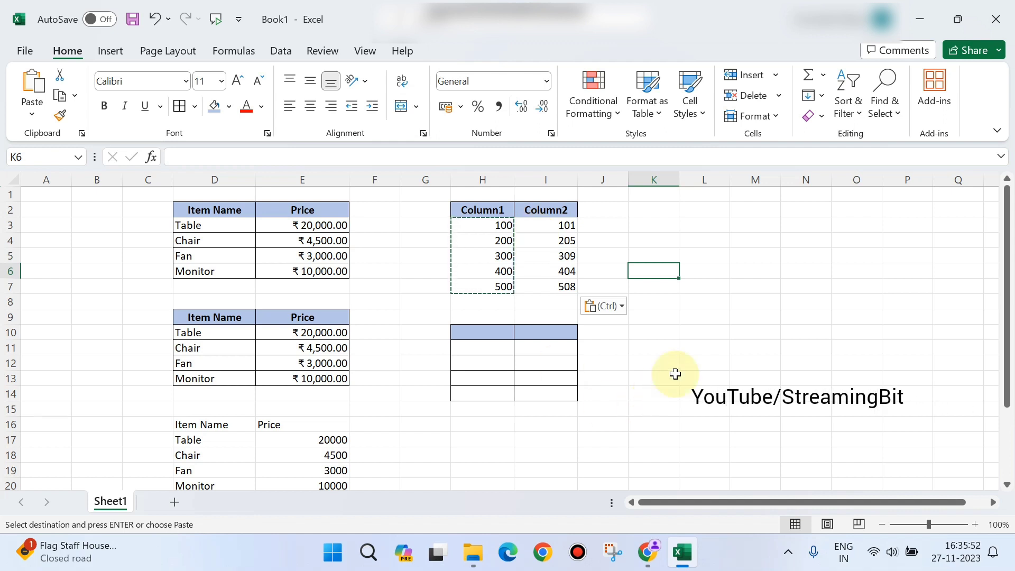
Enter "StreamingBit" in cell L2 and autofit the width of column L to the text.
{"action": "left_click", "coordinate": [708, 210]}
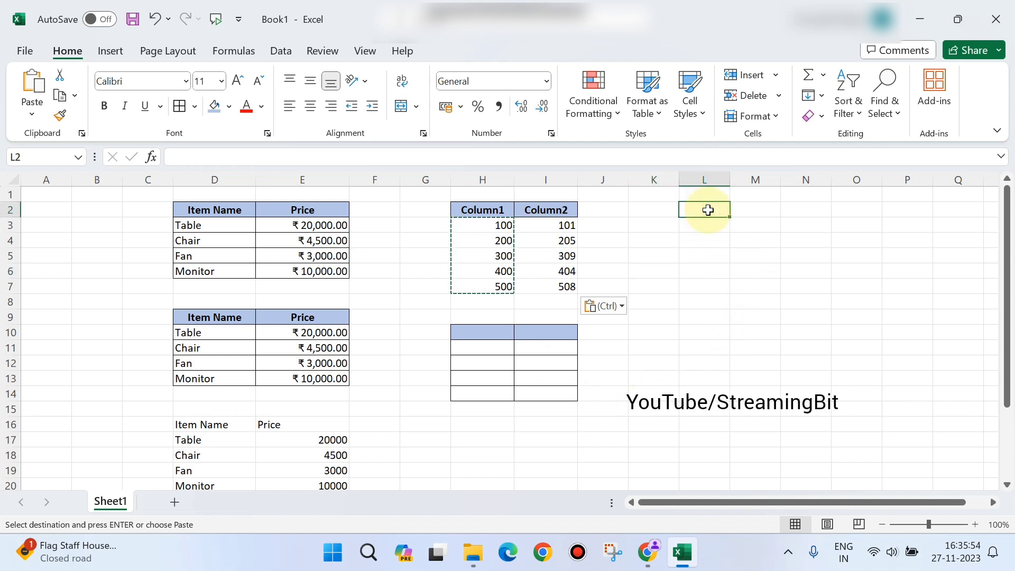
{"action": "type", "text": "Streamingb"}
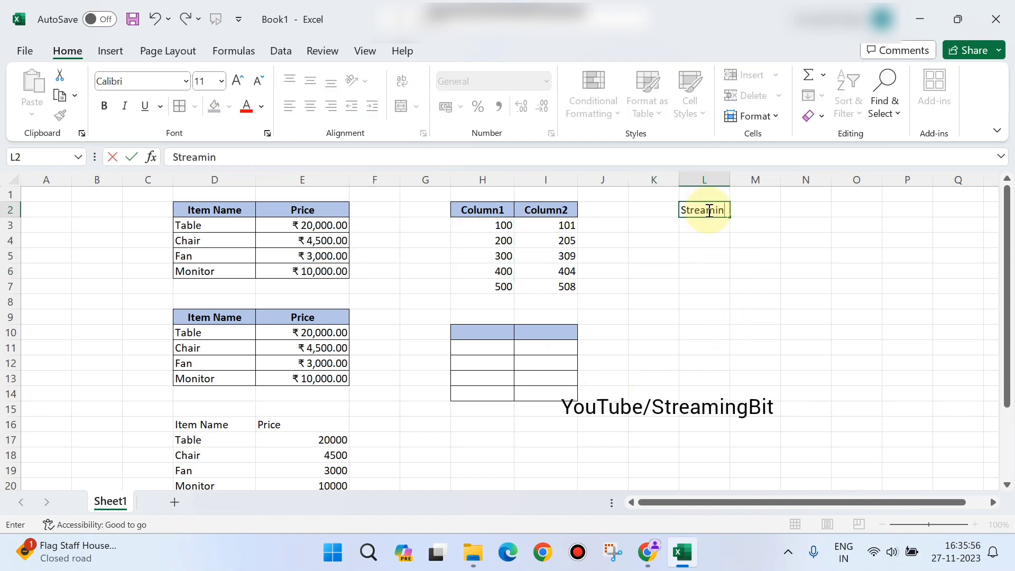
{"action": "key", "text": "BackSpace"}
{"action": "type", "text": "Bit"}
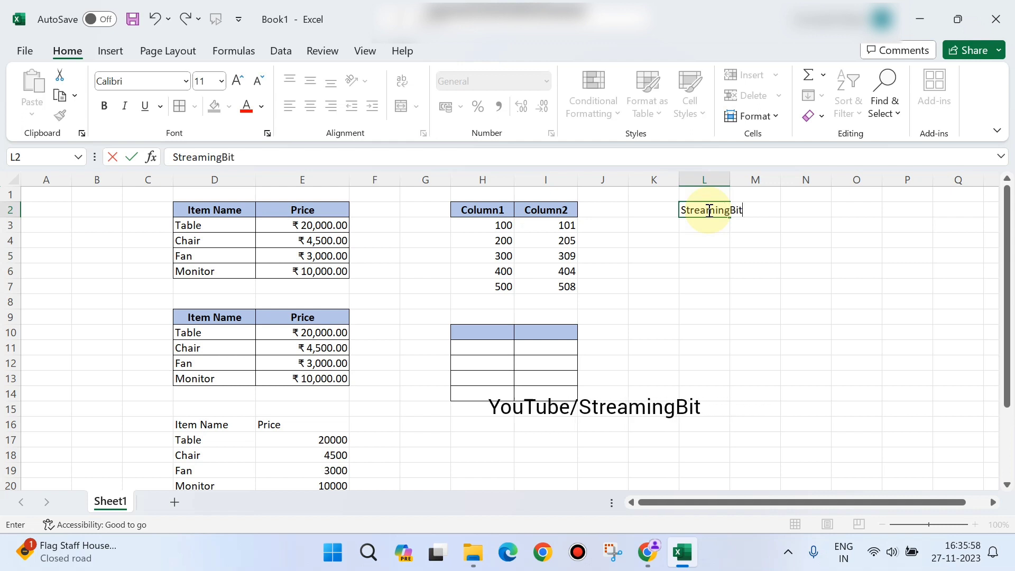
{"action": "left_click", "coordinate": [734, 305]}
{"action": "double_click", "coordinate": [730, 180]}
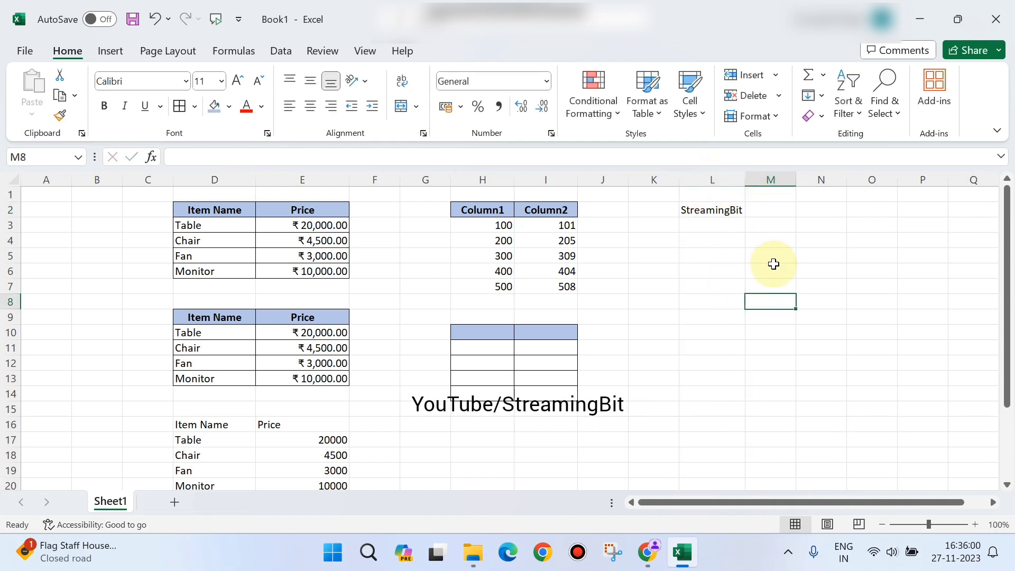
Fill the "StreamingBit" text from cell L2 across the range L2:M10 and autofit the width of column M.
{"action": "left_click", "coordinate": [723, 210]}
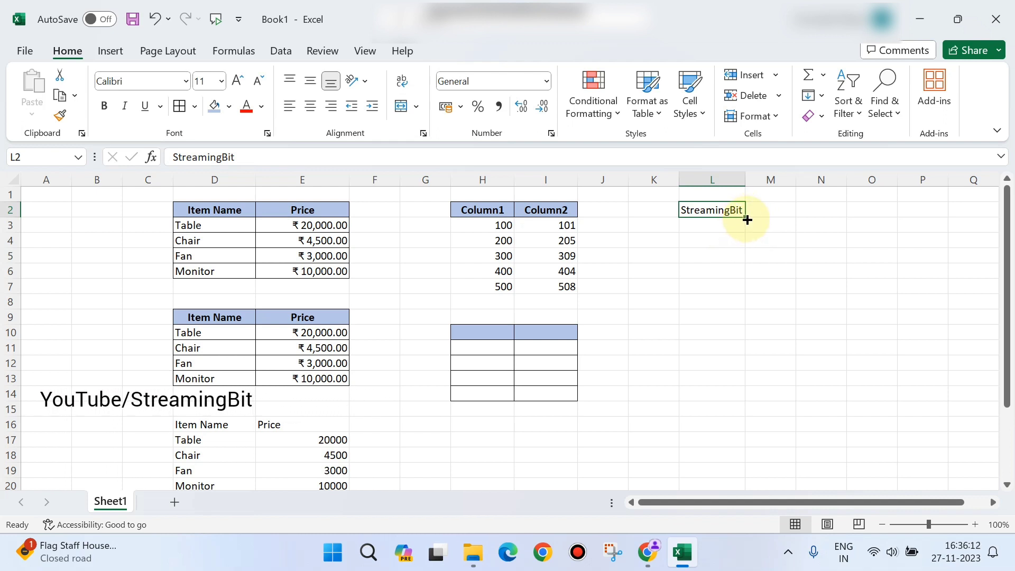
{"action": "left_click_drag", "start_coordinate": [747, 220], "coordinate": [798, 334]}
{"action": "double_click", "coordinate": [797, 180]}
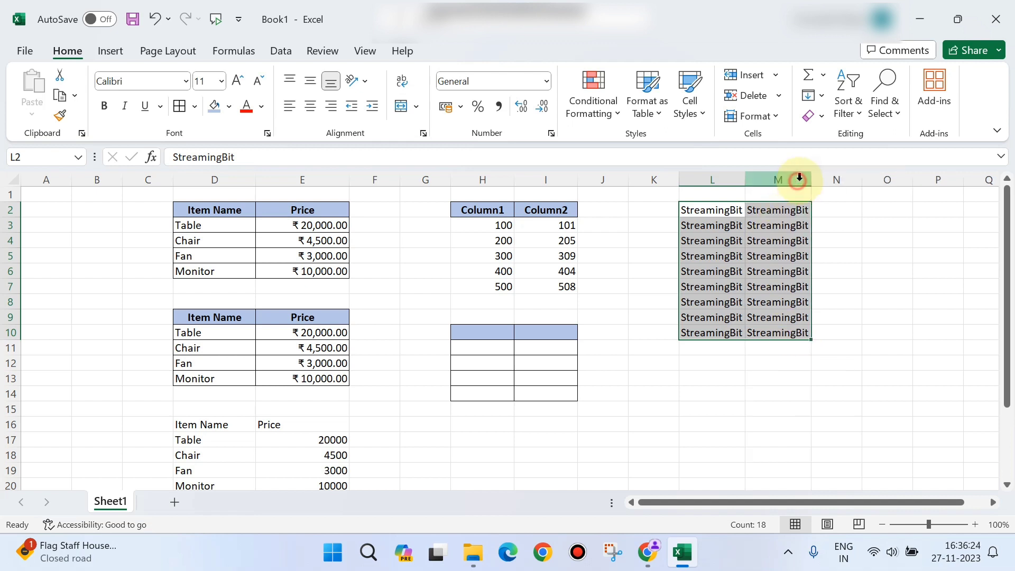
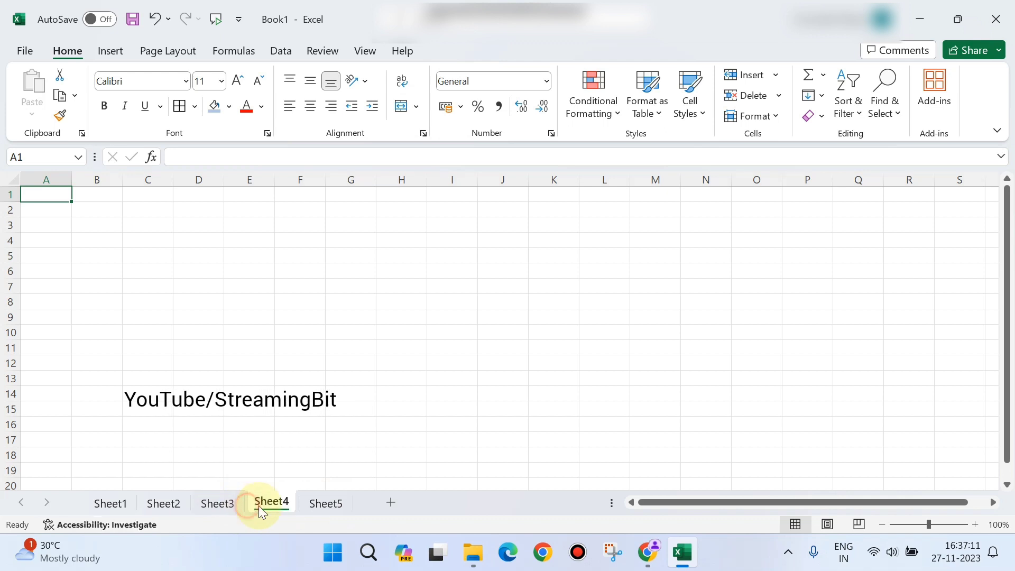
{"action": "left_click", "coordinate": [326, 503]}
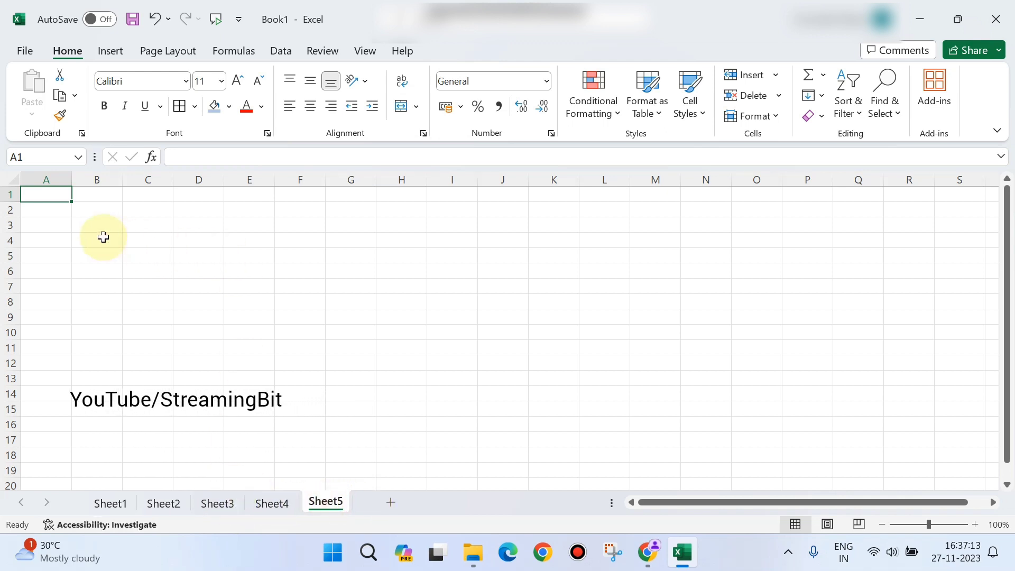
{"action": "left_click", "coordinate": [92, 212]}
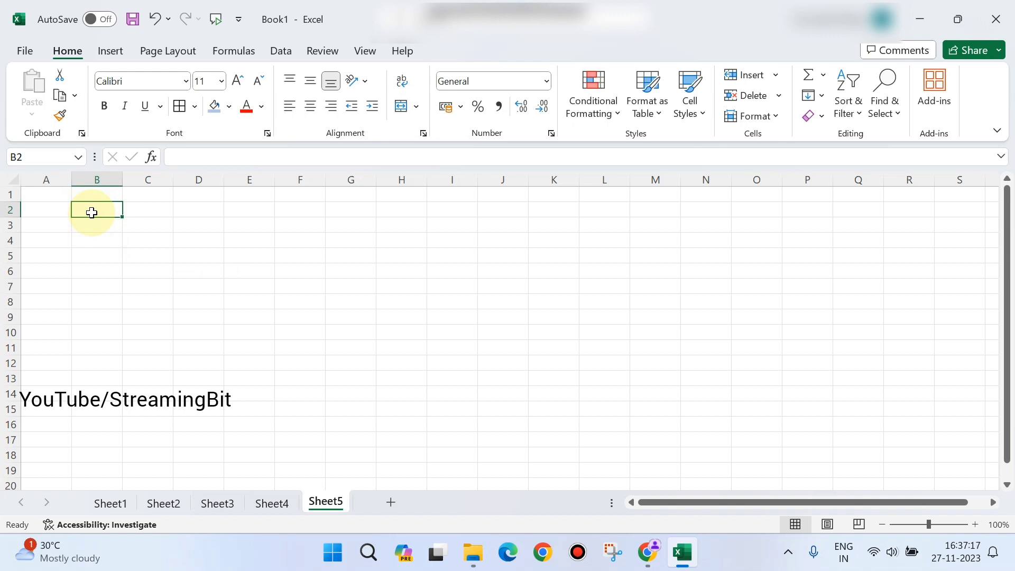
{"action": "left_click", "coordinate": [167, 501]}
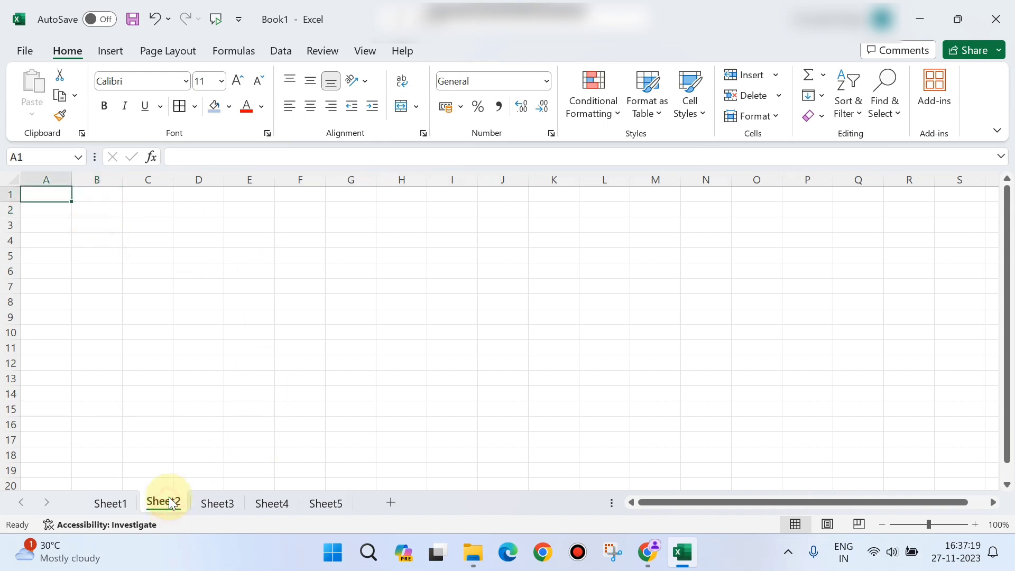
{"action": "left_click", "coordinate": [320, 504]}
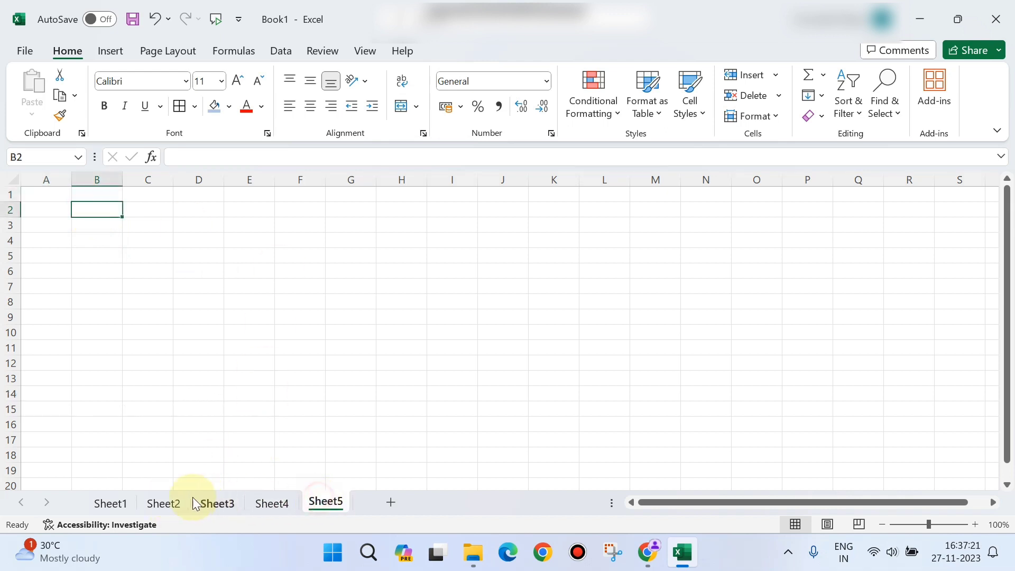
Group the worksheets Sheet2, Sheet3, Sheet4 and Sheet5 so that edits apply to all of them.
{"action": "left_click", "coordinate": [167, 501]}
{"action": "left_click", "coordinate": [210, 505], "text": "ctrl"}
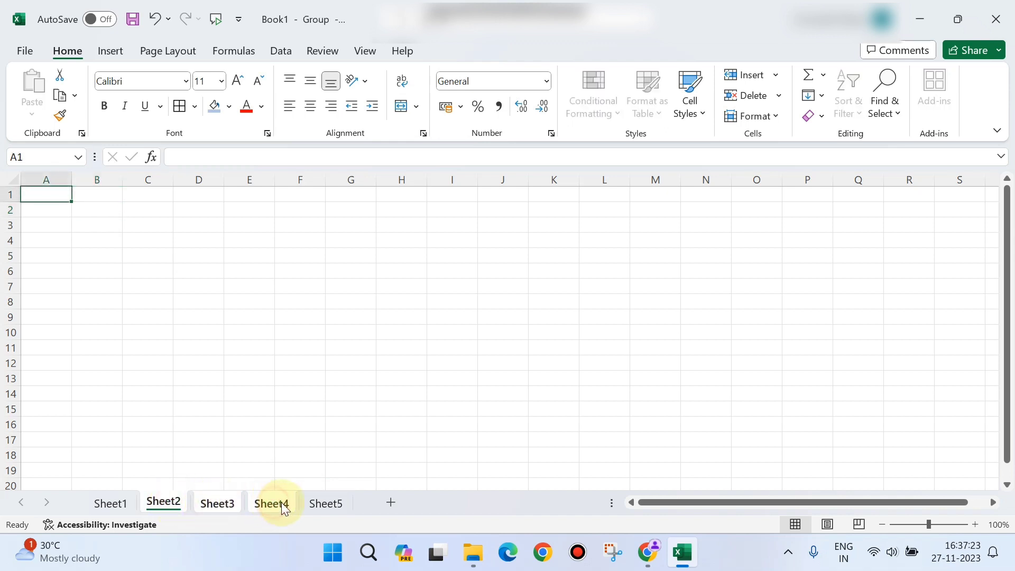
Enter "StreamingBit" in cell B2 of the grouped sheets and autofit the width of column B.
{"action": "left_click", "coordinate": [90, 215]}
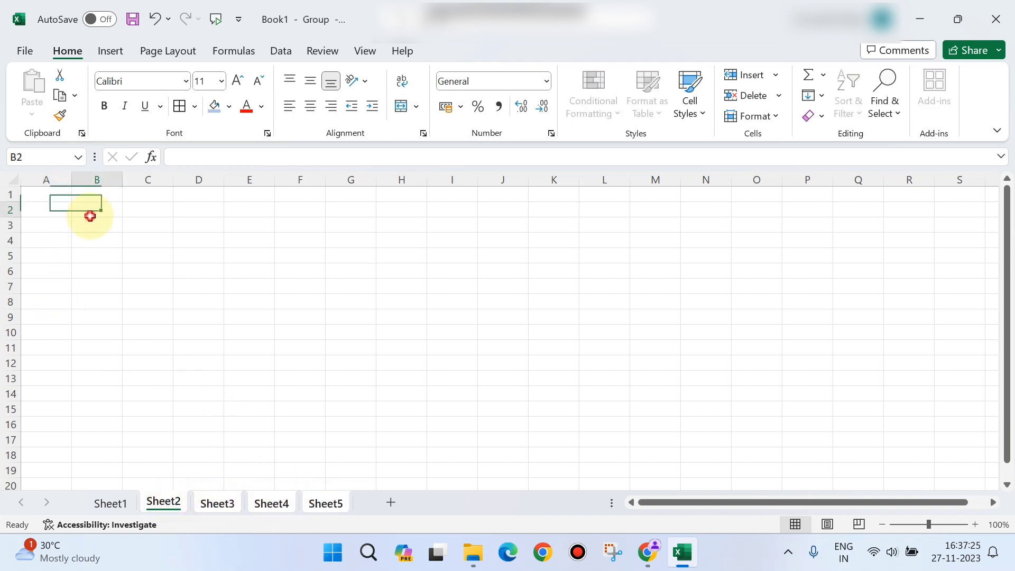
{"action": "type", "text": "StreamingBit"}
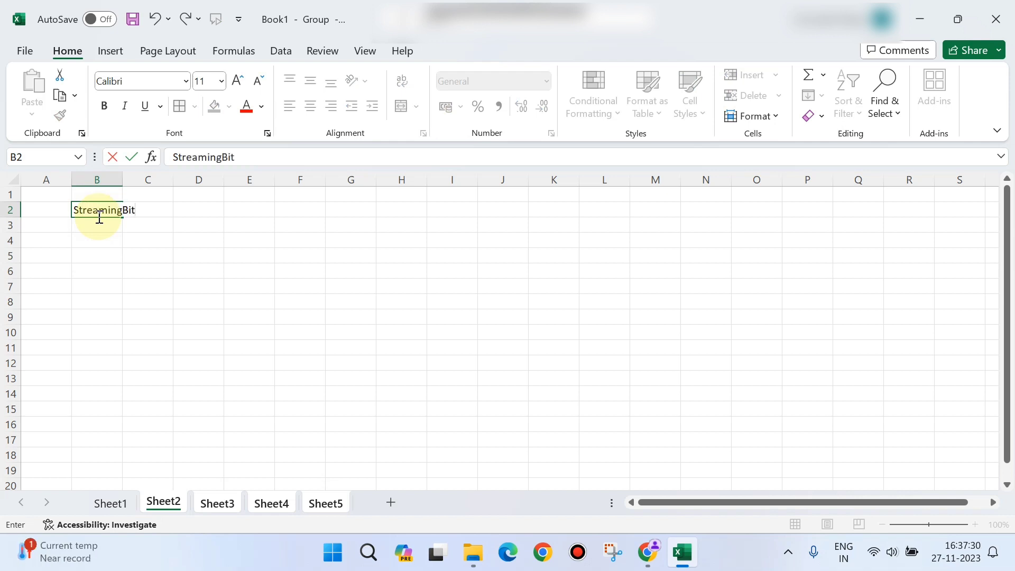
{"action": "key", "text": "Return"}
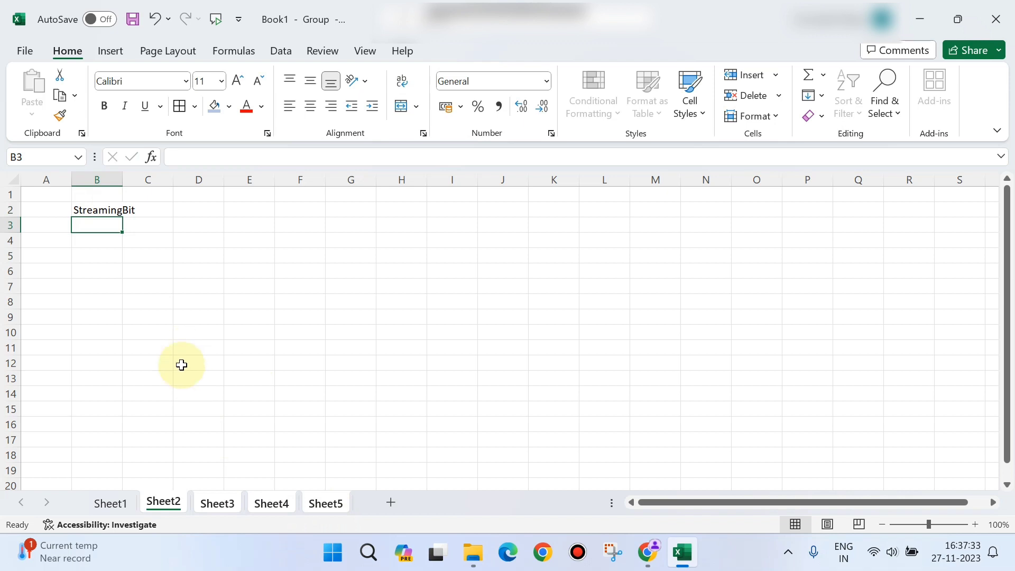
{"action": "double_click", "coordinate": [122, 183]}
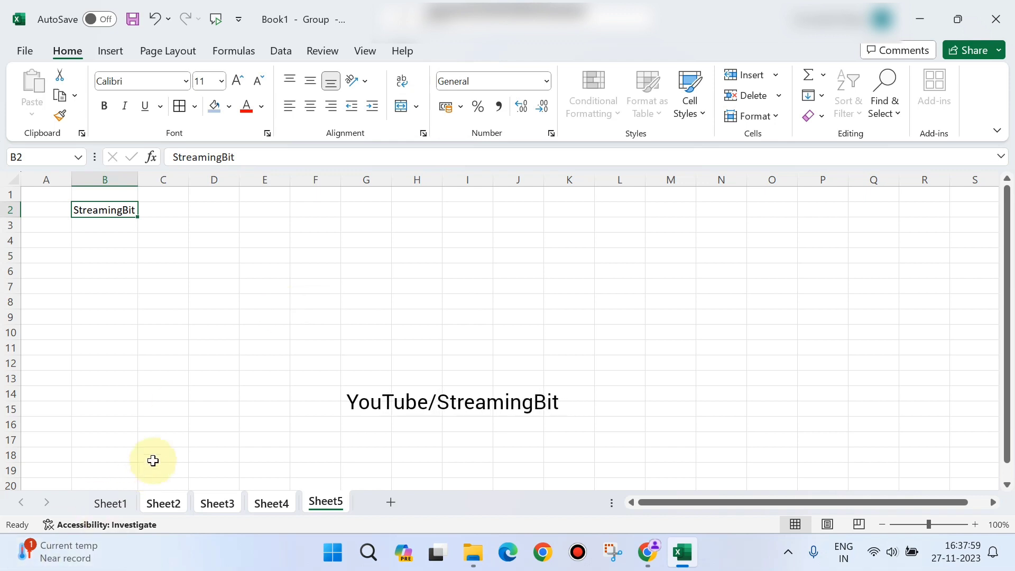
Enter "Monday" in cell G4 of the grouped sheets.
{"action": "left_click", "coordinate": [358, 235]}
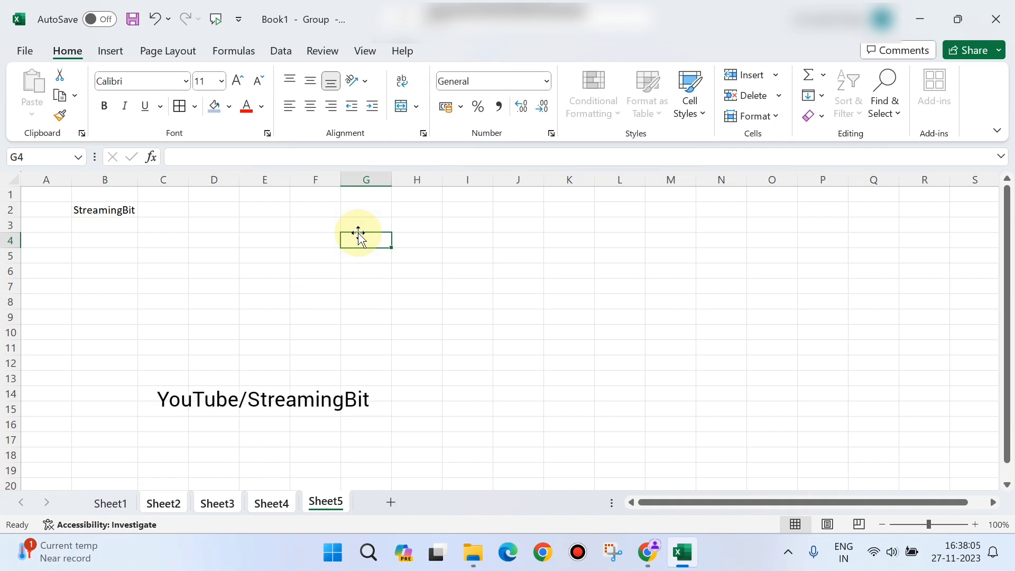
{"action": "double_click", "coordinate": [360, 234]}
{"action": "type", "text": "Monday"}
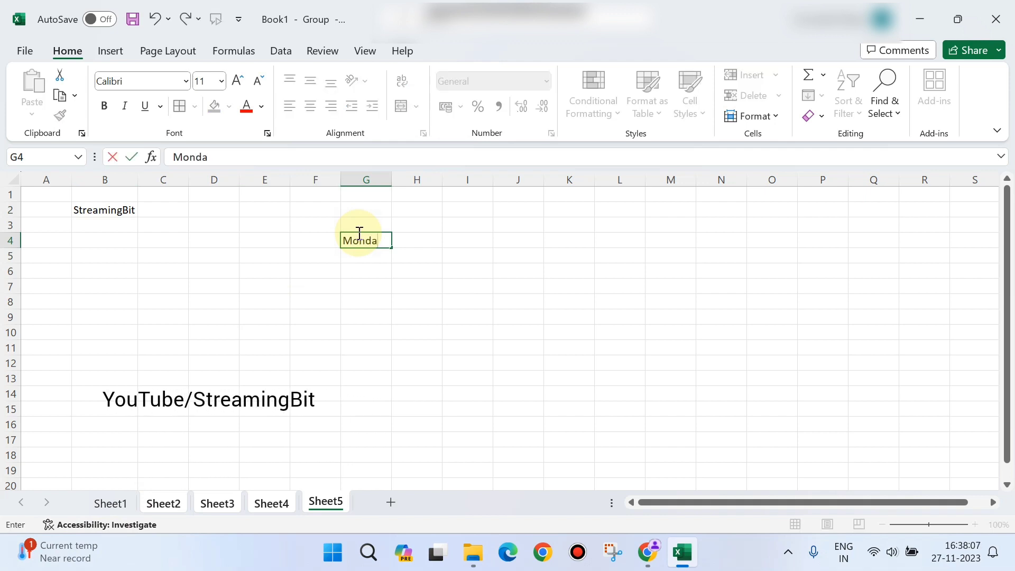
{"action": "left_click", "coordinate": [405, 341]}
Extend the weekday series from G4 down to G13 and autofit the width of column G.
{"action": "left_click", "coordinate": [363, 239]}
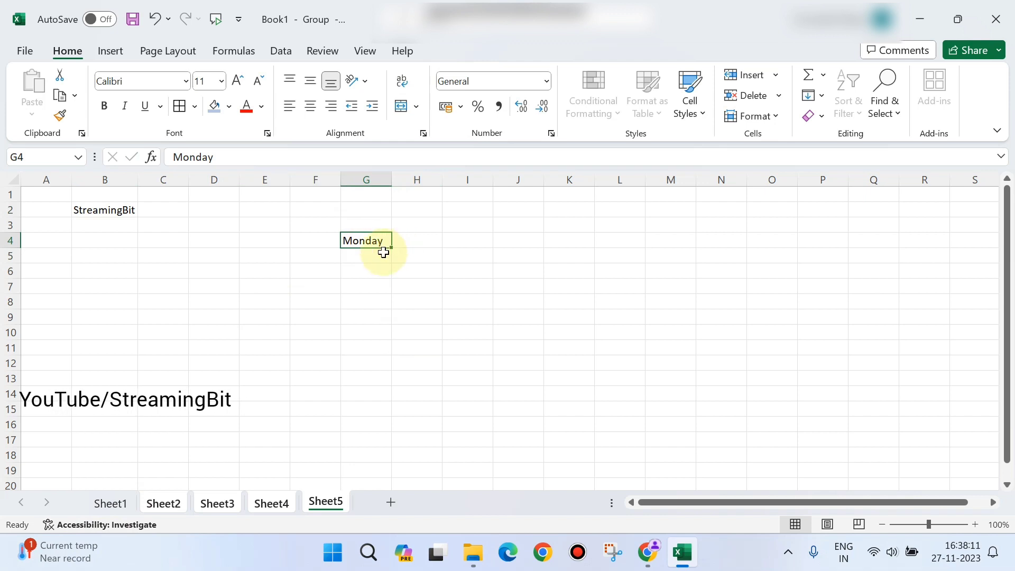
{"action": "left_click_drag", "start_coordinate": [392, 252], "coordinate": [396, 381]}
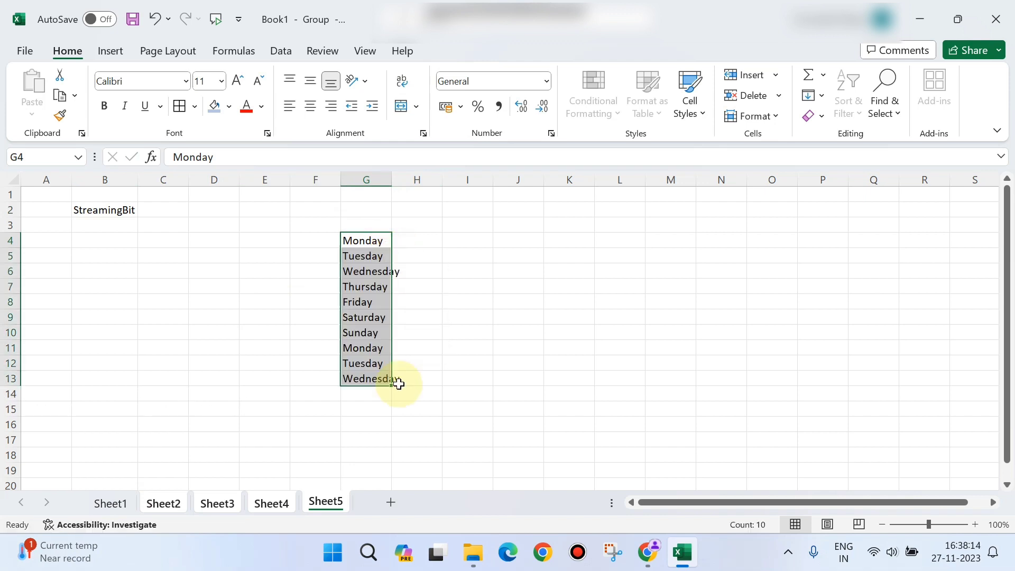
{"action": "double_click", "coordinate": [392, 178]}
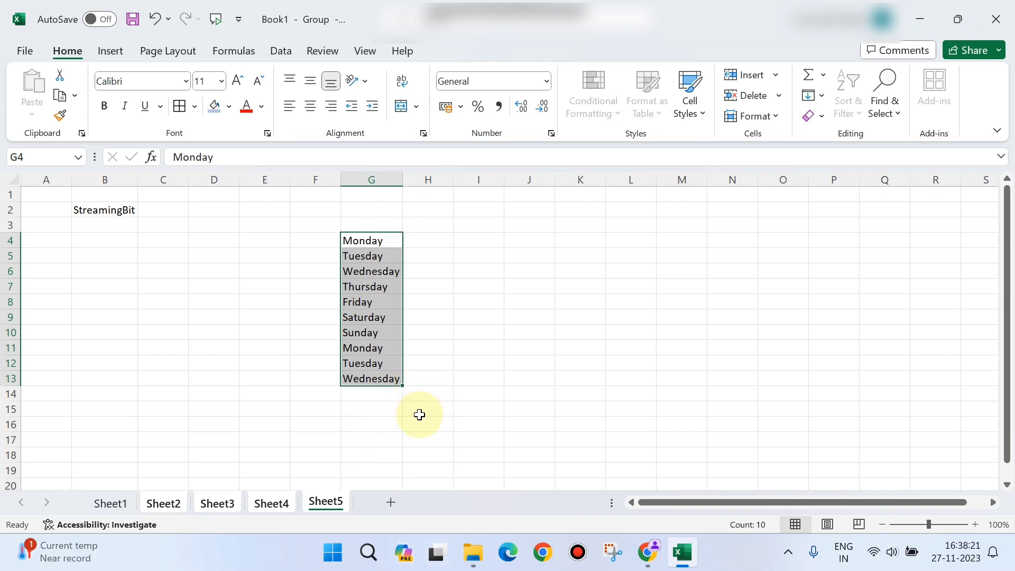
{"action": "left_click", "coordinate": [420, 414]}
Enter "January" in cell J4 of the grouped sheets.
{"action": "left_click", "coordinate": [534, 242]}
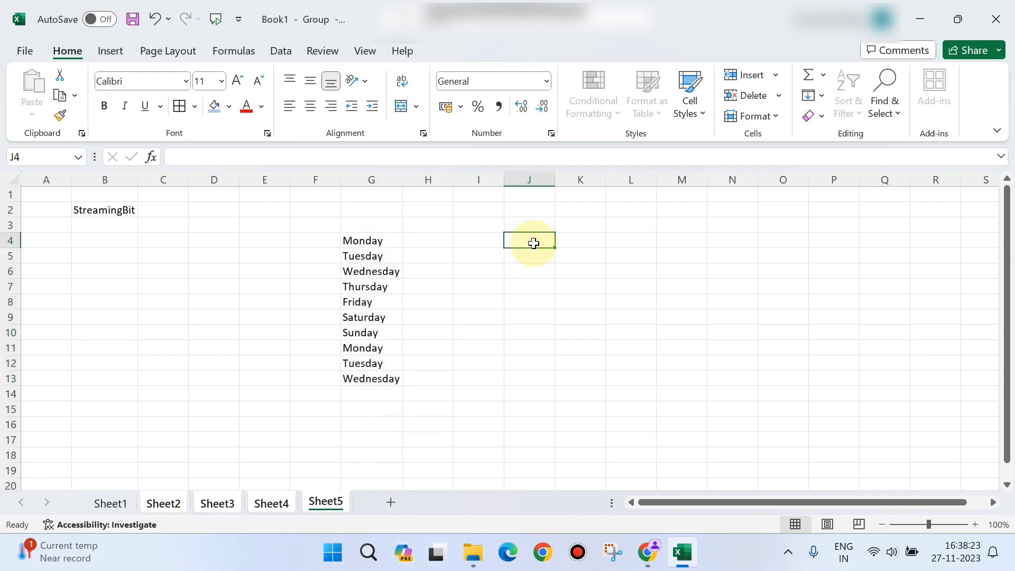
{"action": "type", "text": "January"}
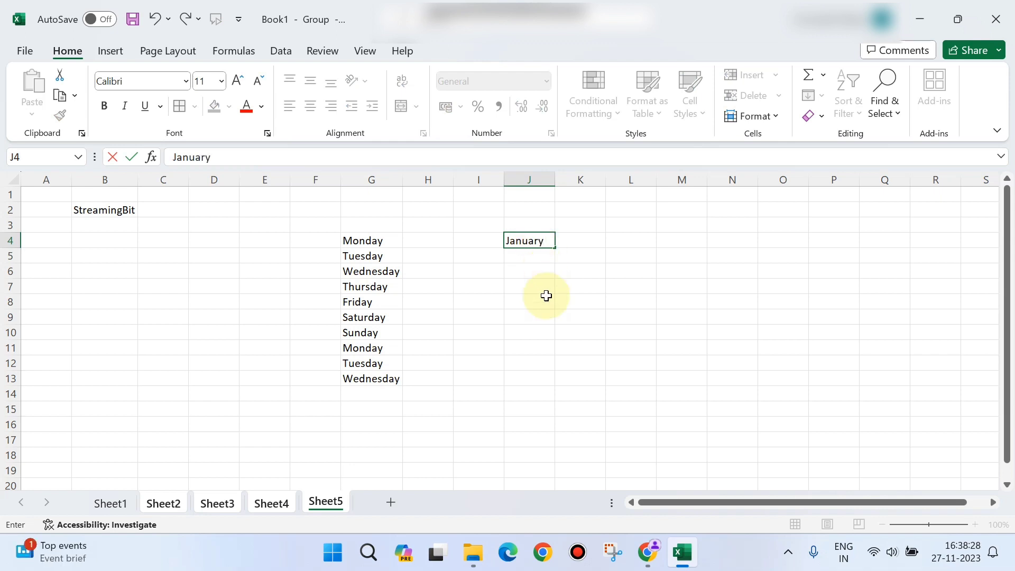
{"action": "left_click", "coordinate": [545, 300]}
Extend the month series from J4 down to J16 and widen column J to fit the month names.
{"action": "left_click", "coordinate": [525, 243]}
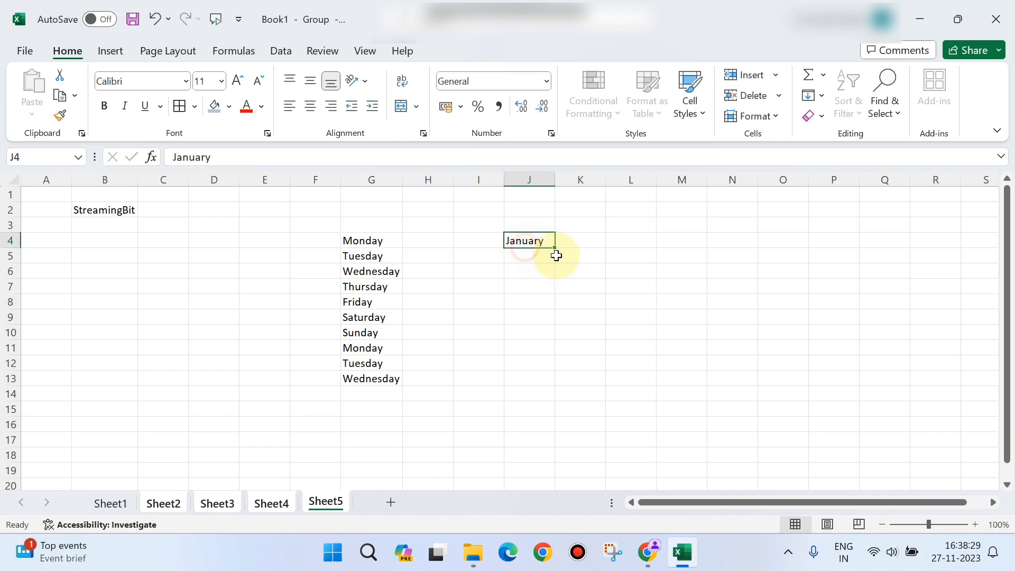
{"action": "left_click_drag", "start_coordinate": [557, 251], "coordinate": [581, 435]}
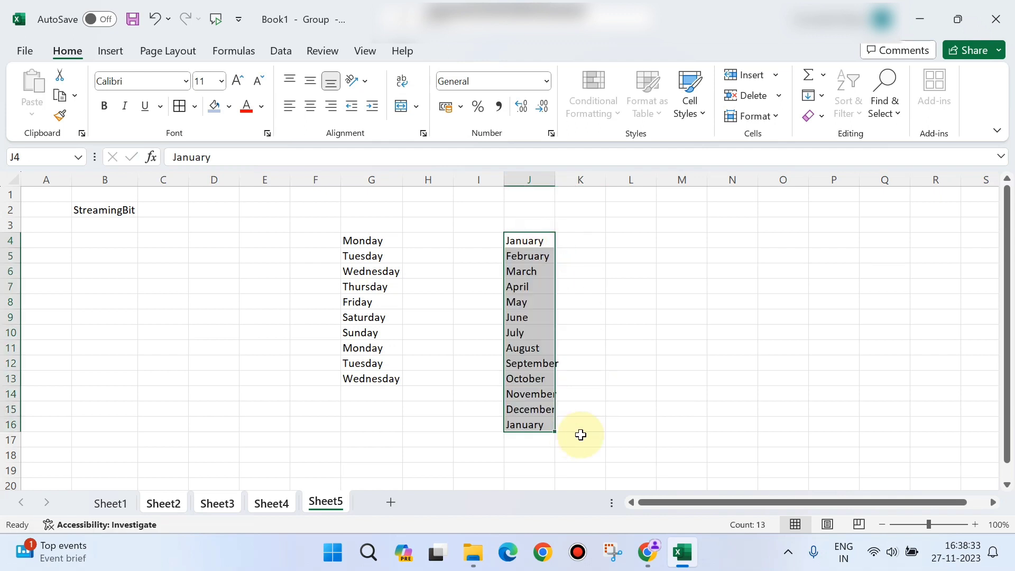
{"action": "left_click", "coordinate": [595, 353]}
{"action": "left_click_drag", "start_coordinate": [535, 244], "coordinate": [535, 417]}
{"action": "left_click_drag", "start_coordinate": [562, 179], "coordinate": [562, 185]}
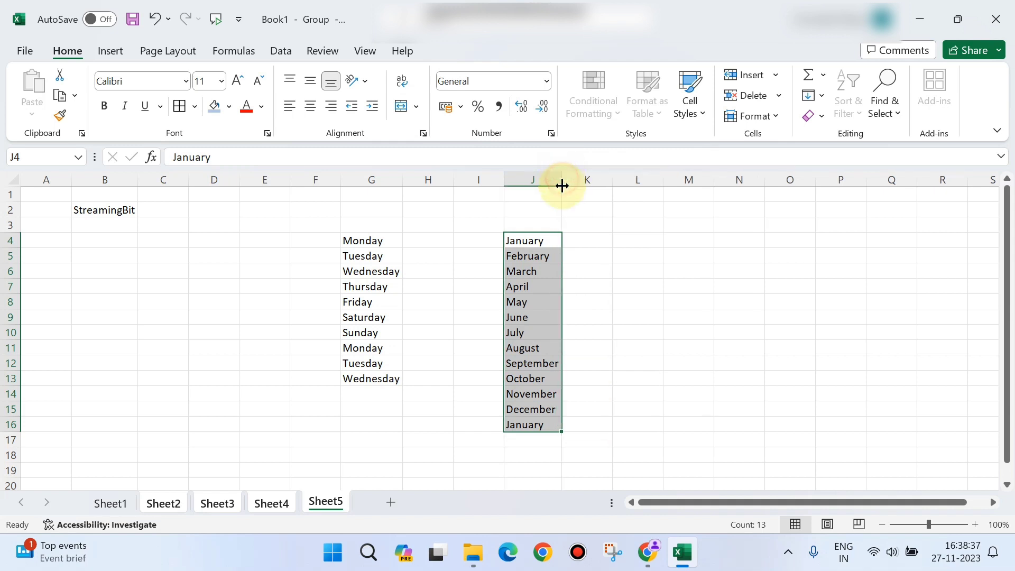